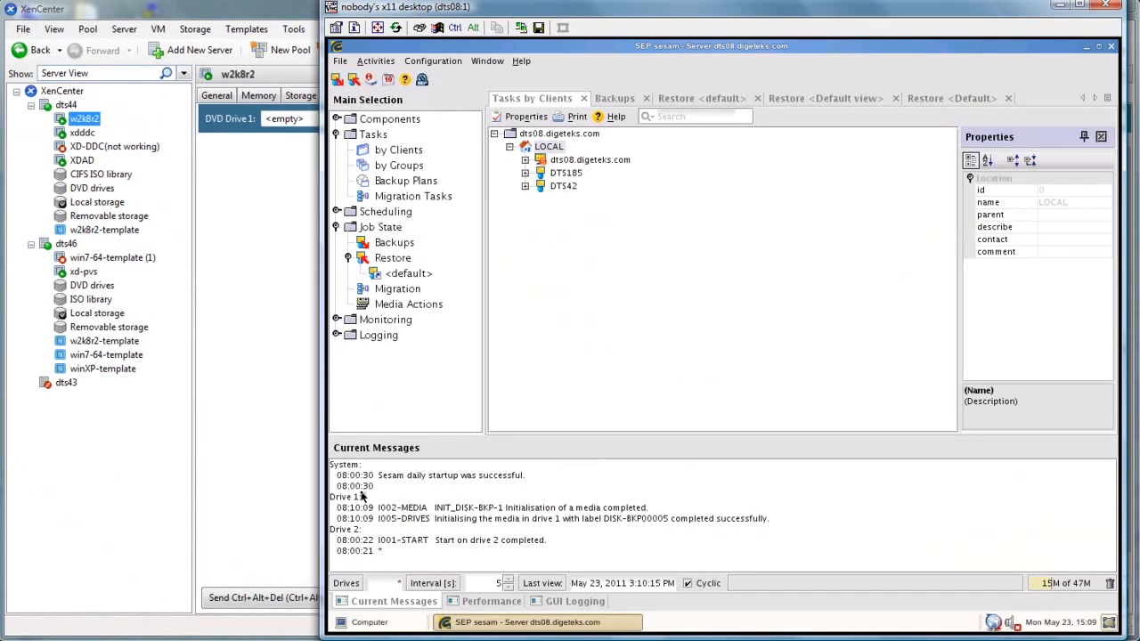
- Create a new client in the LOCAL location from the tasks-by-clients view and name it DTS44
left_click(544, 241)
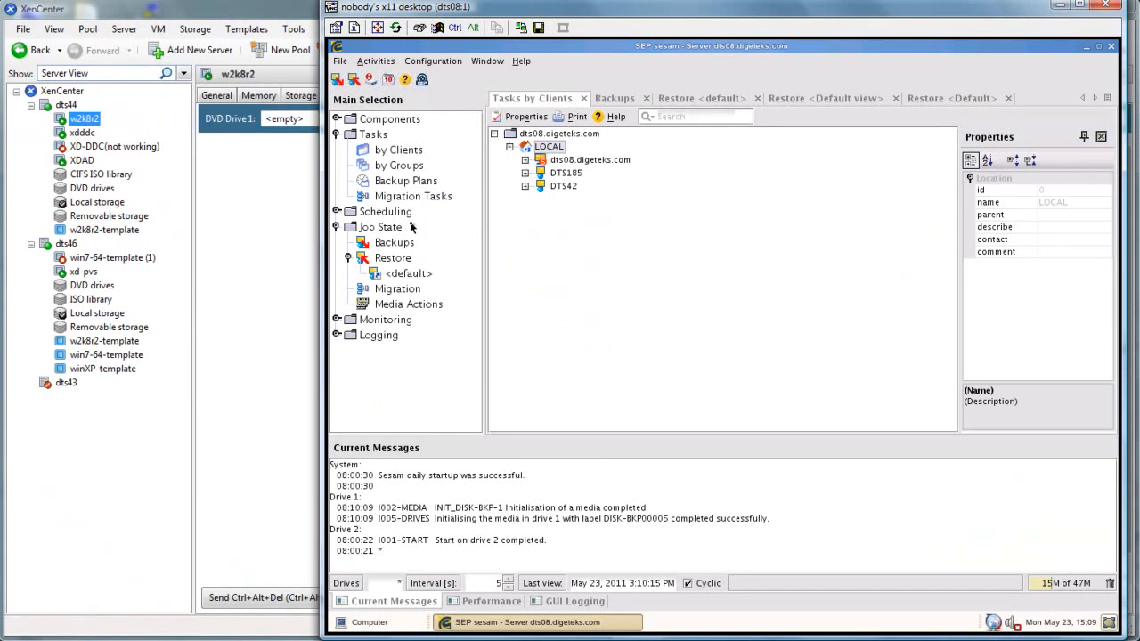
left_click(389, 153)
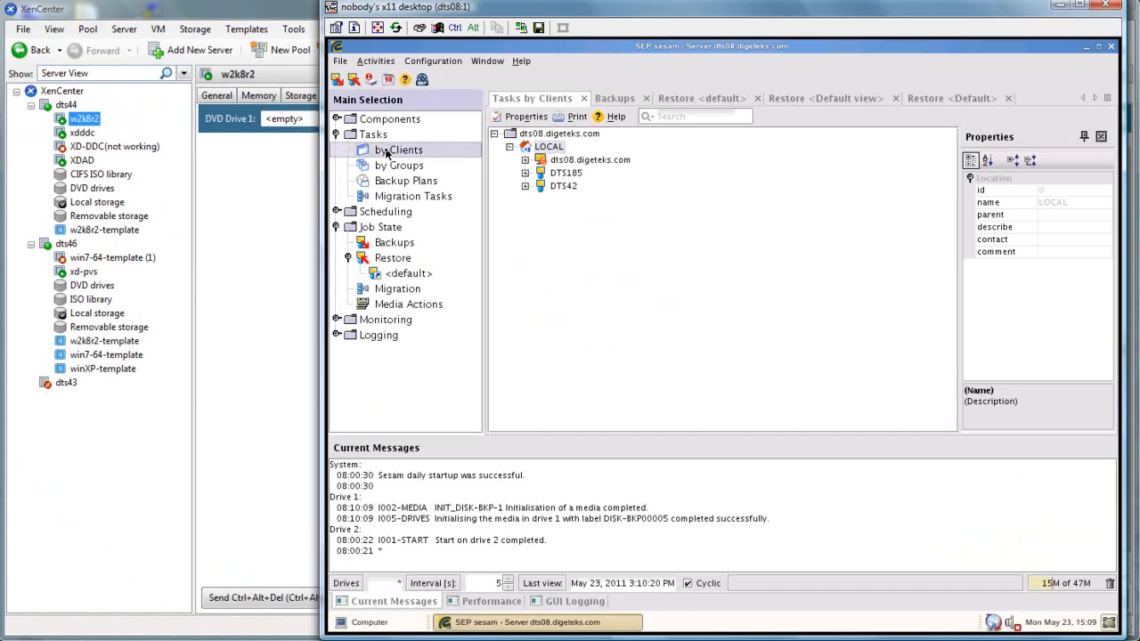
right_click(545, 151)
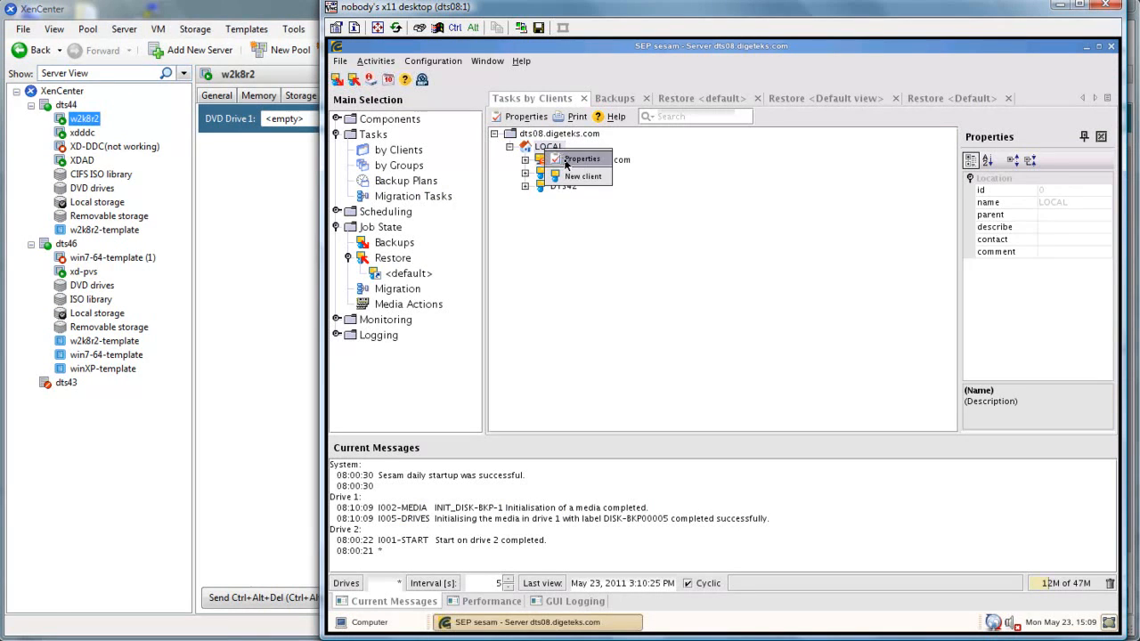
left_click(573, 178)
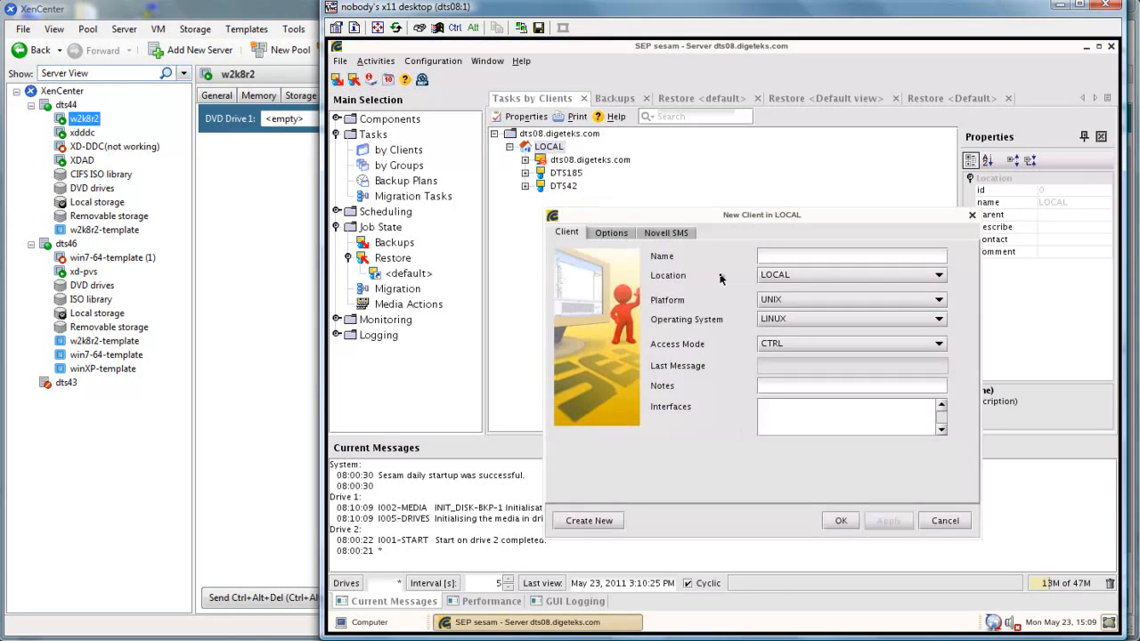
type("DTS")
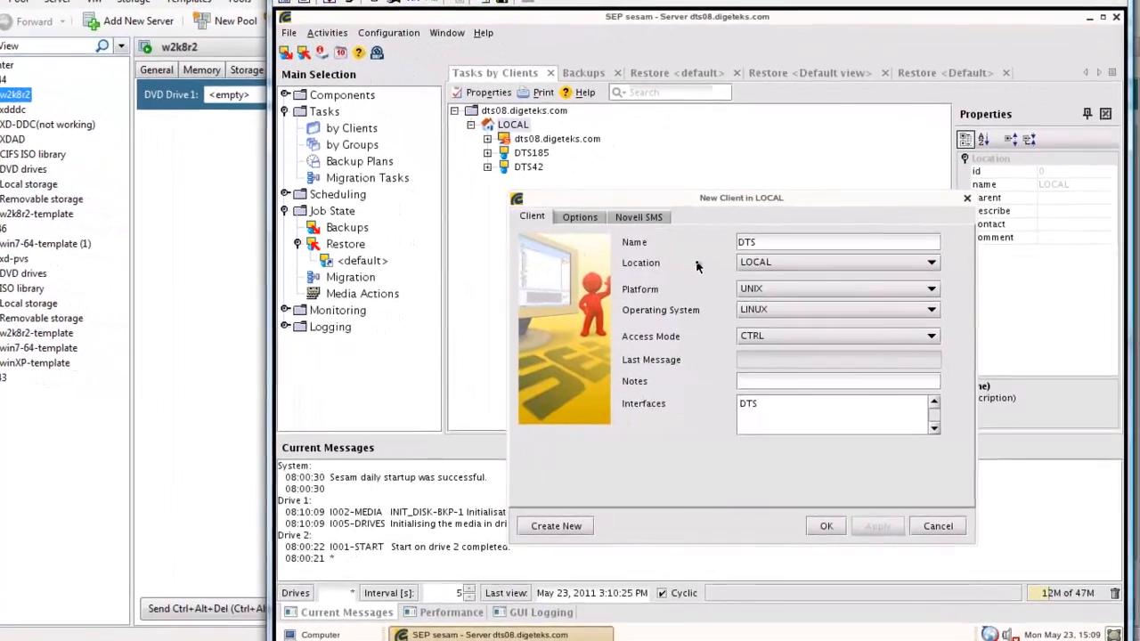
type("44")
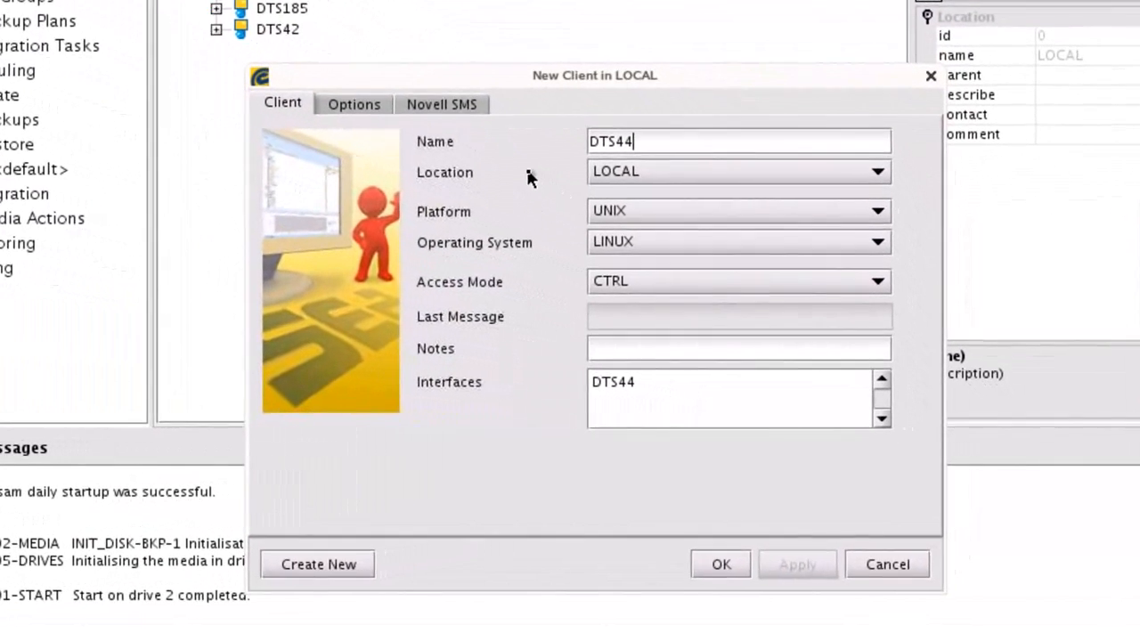
- Set the new client's platform to UNIX and its operating system to Citrix Xen Server
left_click(661, 214)
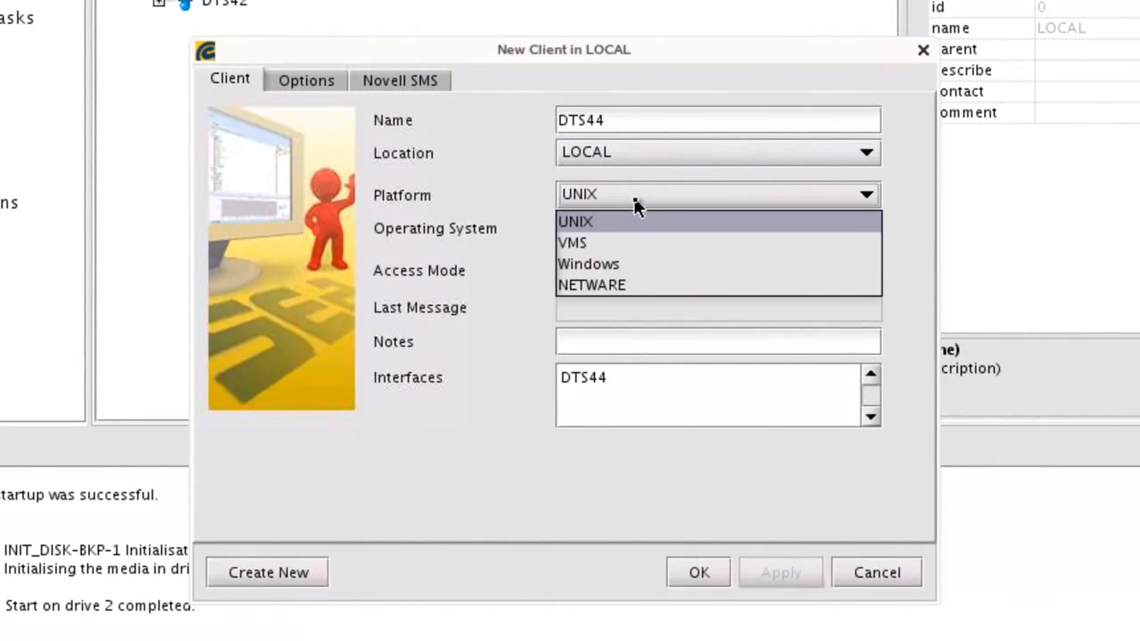
left_click(630, 224)
left_click(631, 227)
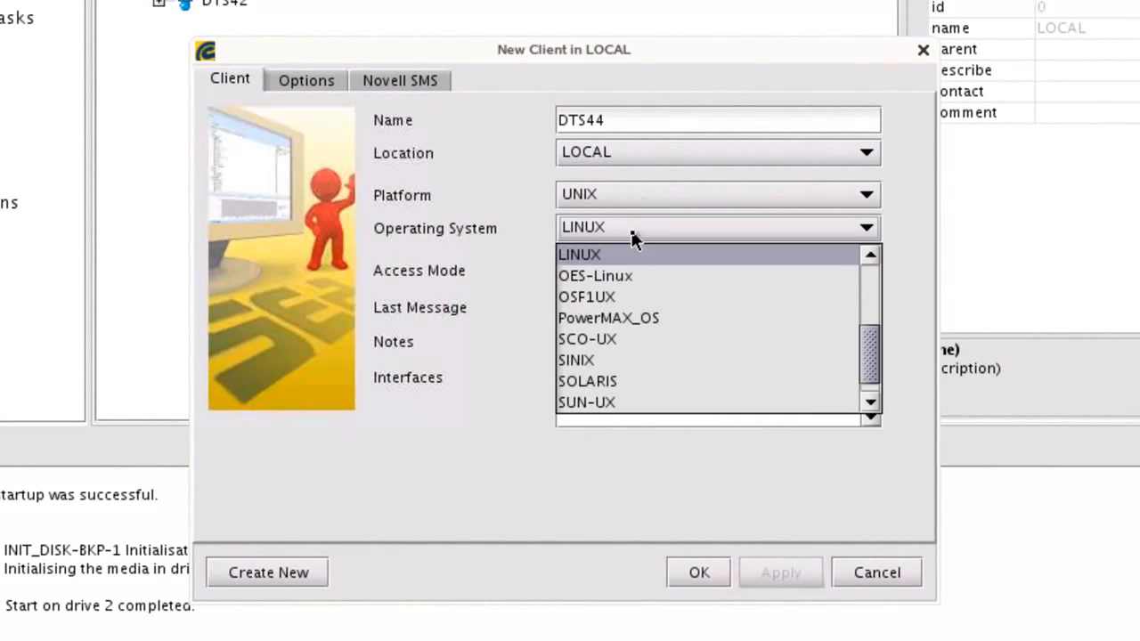
left_click_drag(870, 365, 874, 294)
left_click(750, 297)
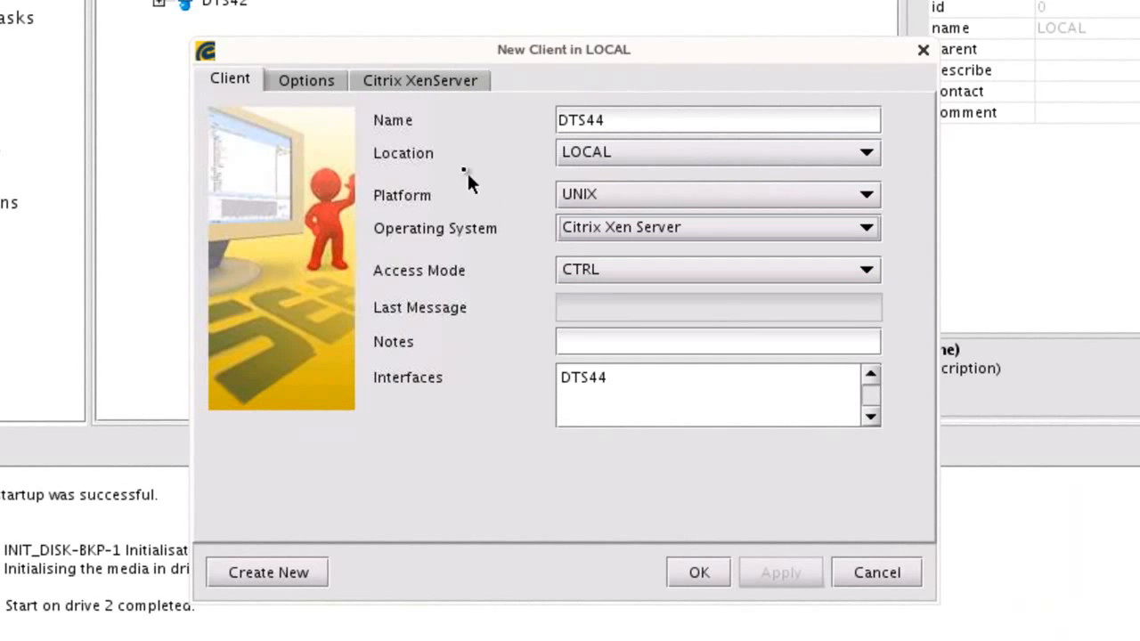
- Enter root as the Citrix Xen access account for DTS44 and fill in and repeat the Citrix Xen password
left_click(406, 82)
left_click(626, 164)
type("roo")
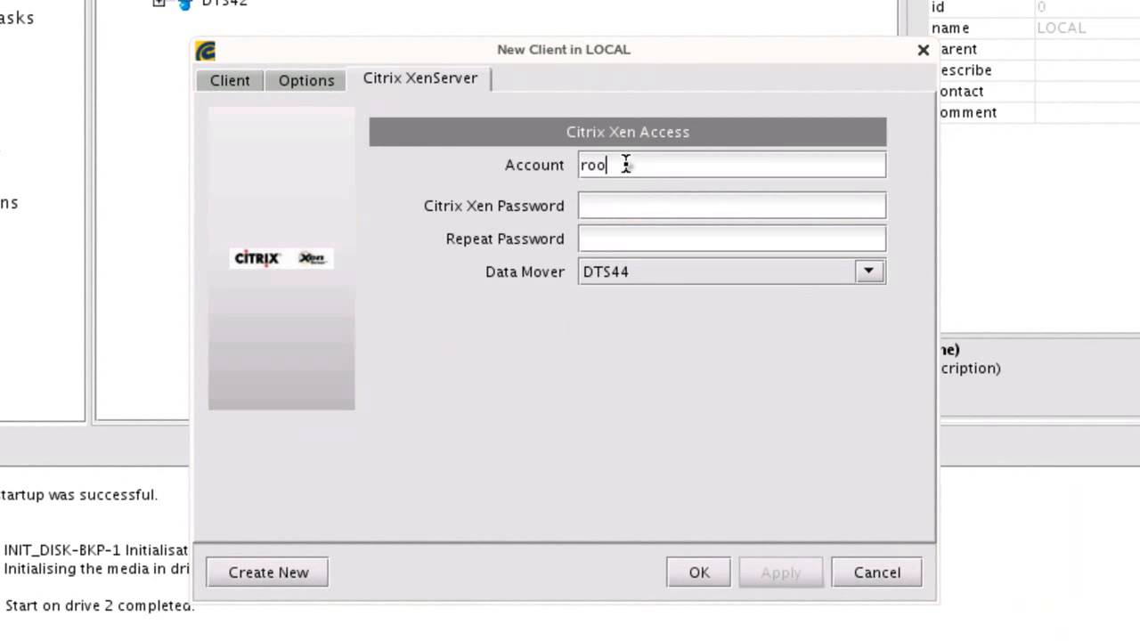
type("t")
key("Tab")
type("********")
key("Tab")
type("********")
key("Tab")
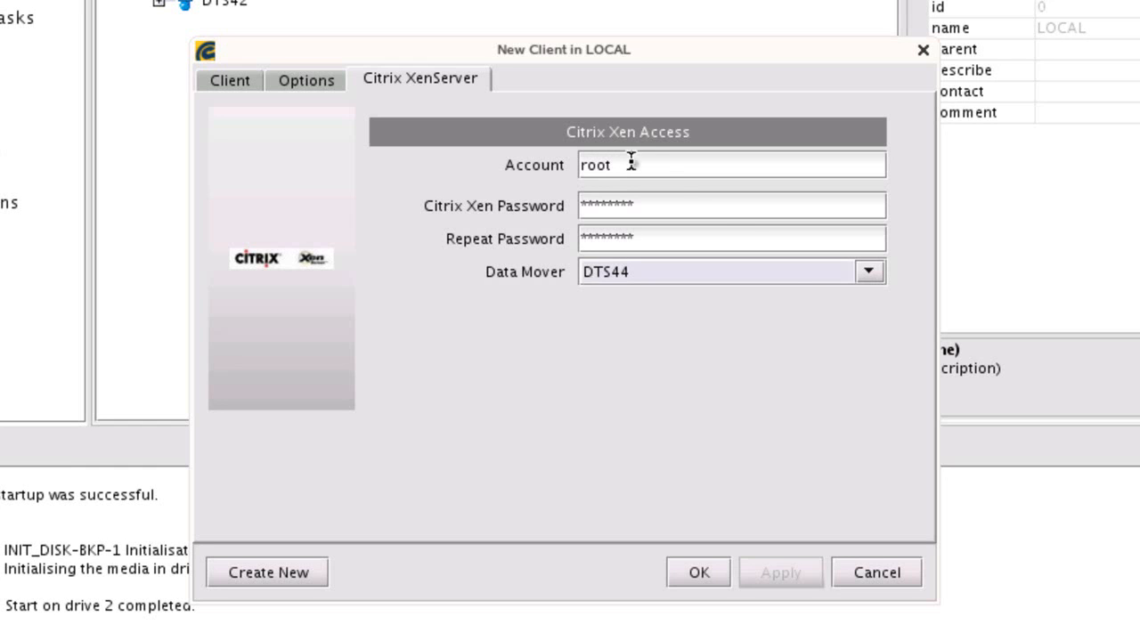
- Set DTS44's data mover to dts08.digeteks.com and save the client without creating a backup job
left_click(874, 273)
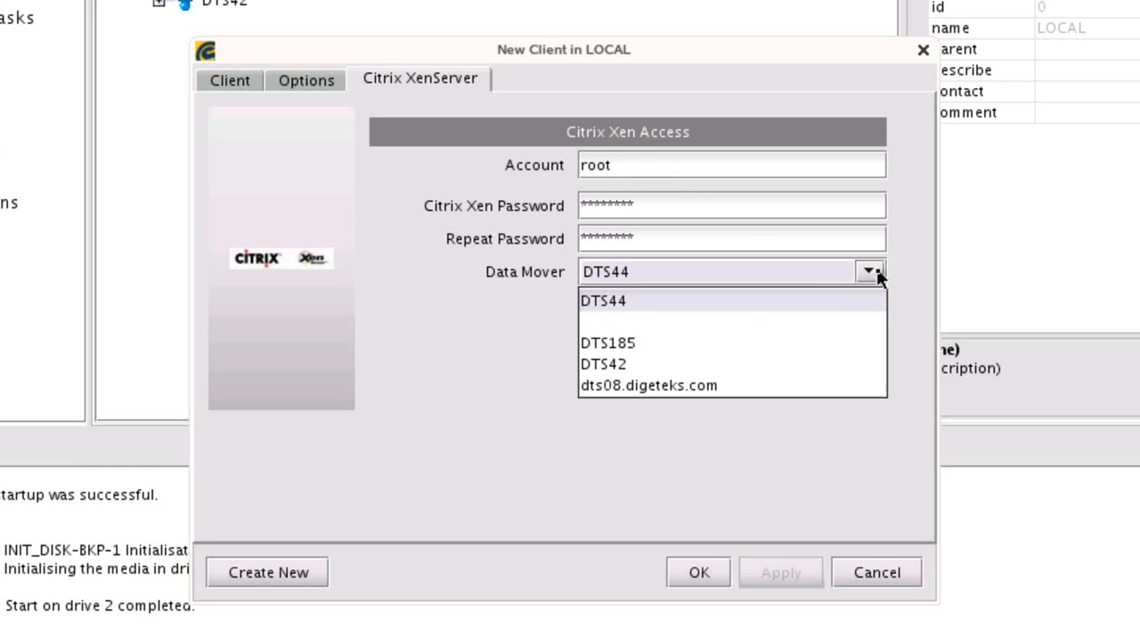
left_click(703, 385)
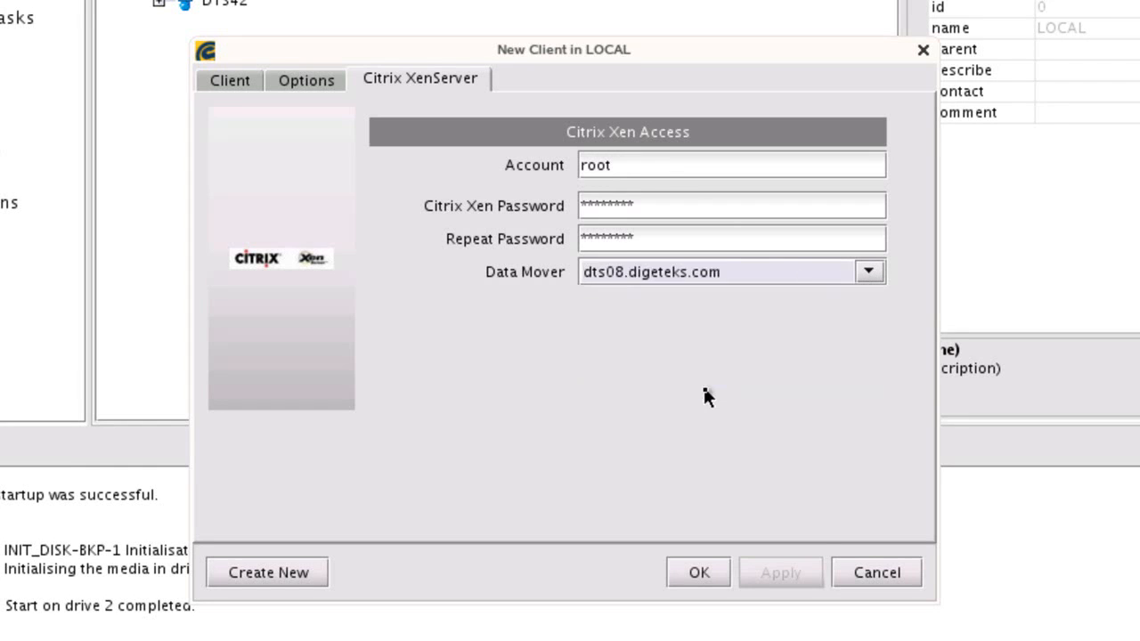
left_click(700, 577)
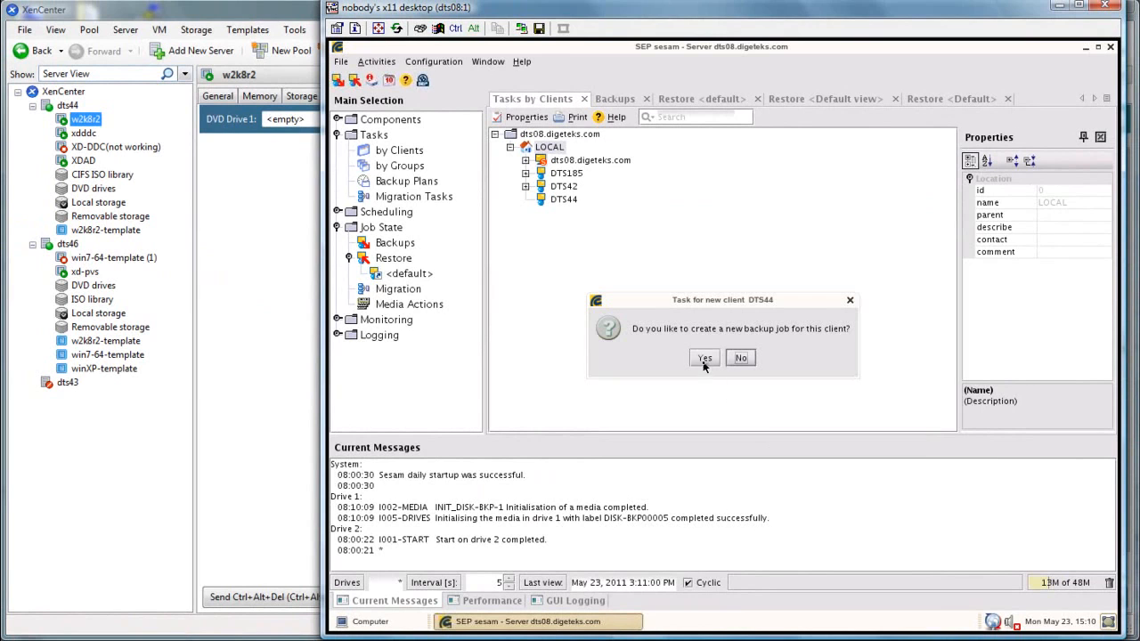
left_click(732, 363)
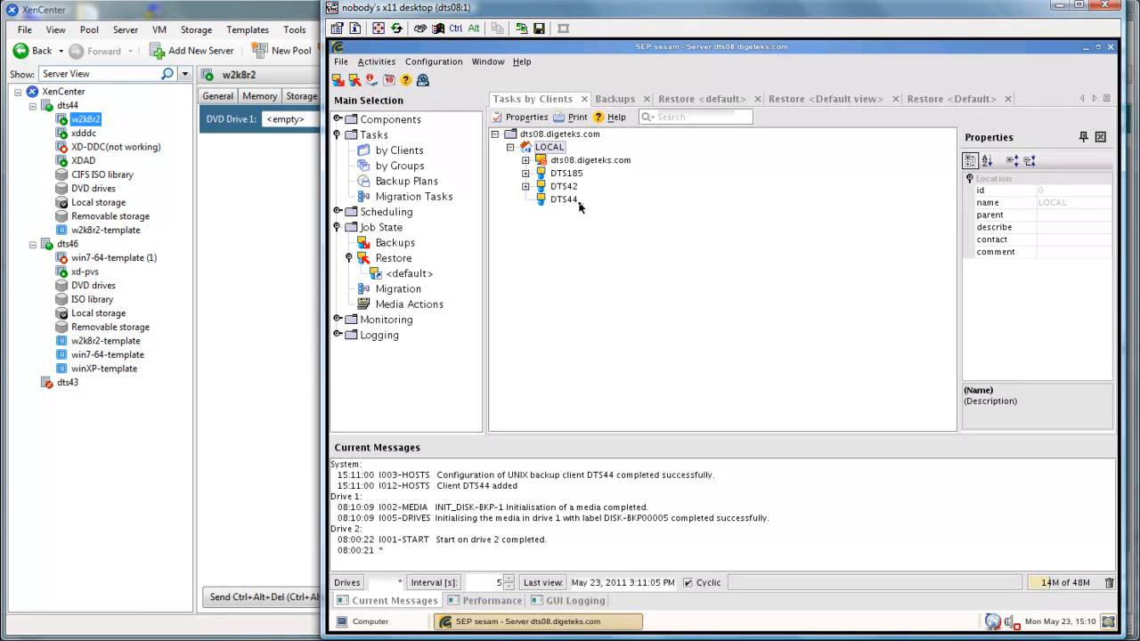
- Start a second new client in LOCAL and set its operating system to Citrix Xen Server
right_click(548, 148)
left_click(584, 173)
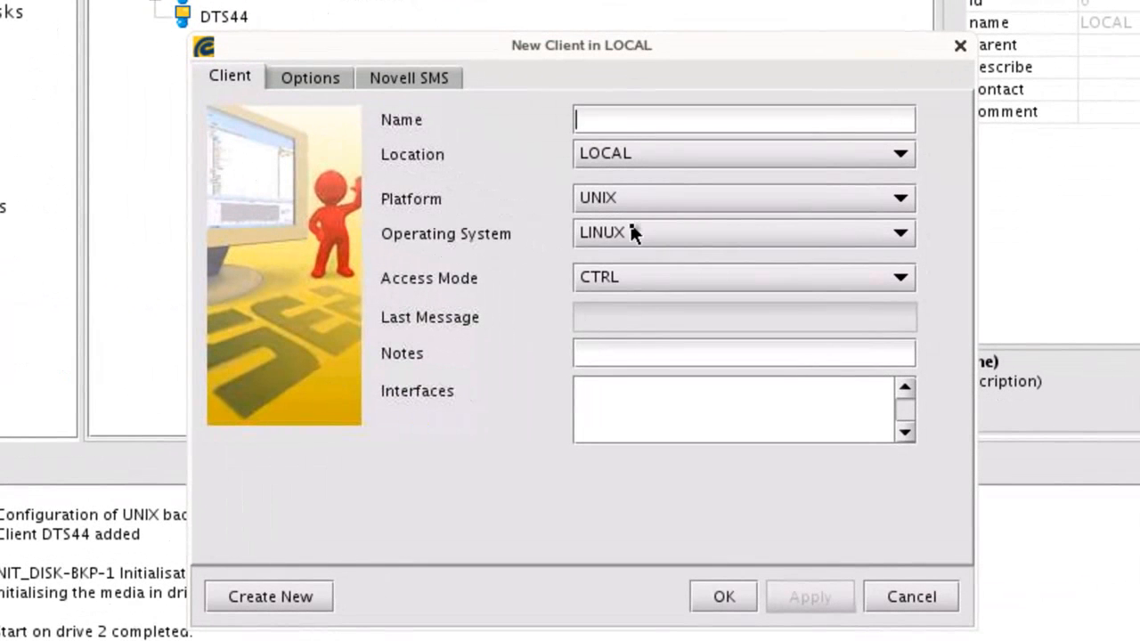
left_click(630, 227)
left_click_drag(901, 356, 703, 285)
left_click(720, 306)
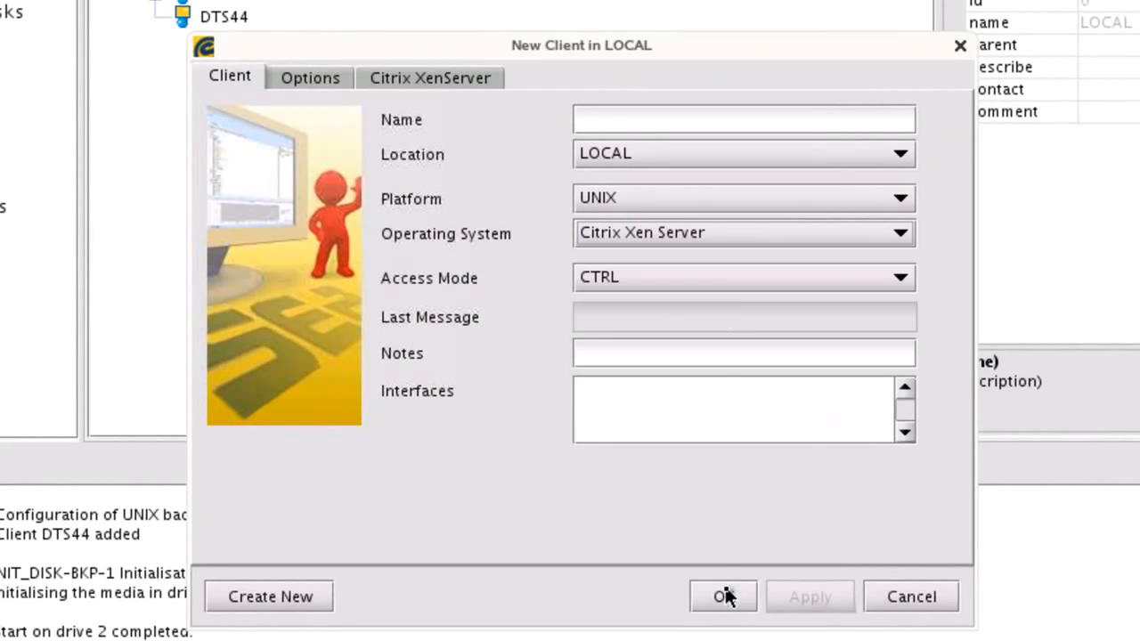
- Enter root as the second client's Citrix Xen access account and fill in and repeat the Citrix Xen password
left_click(445, 78)
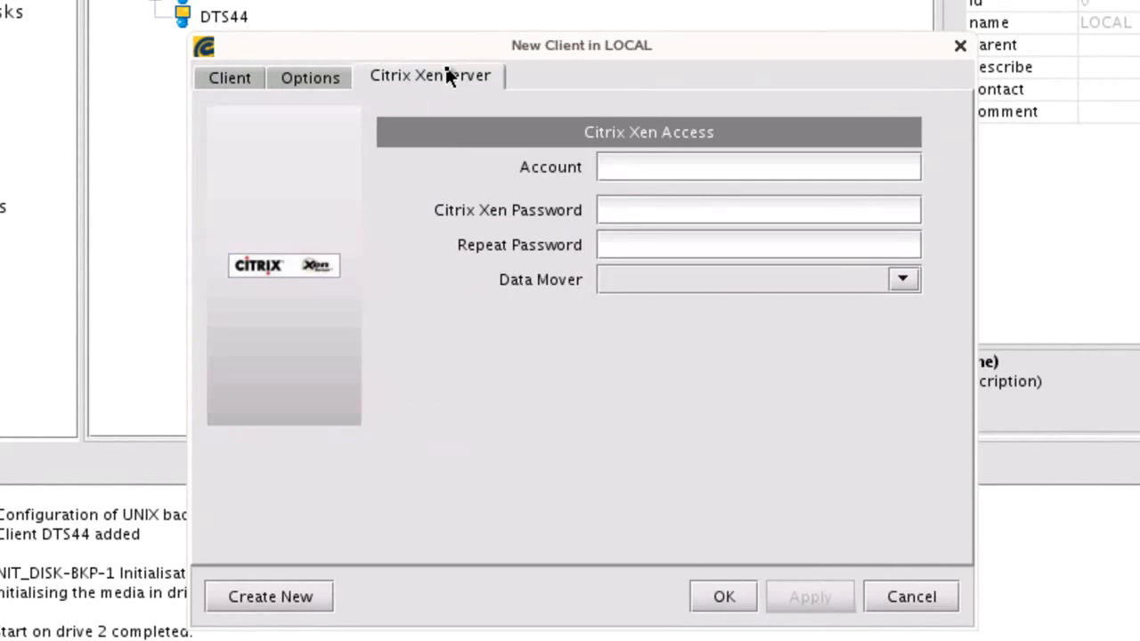
left_click(648, 166)
type("root")
key("Tab")
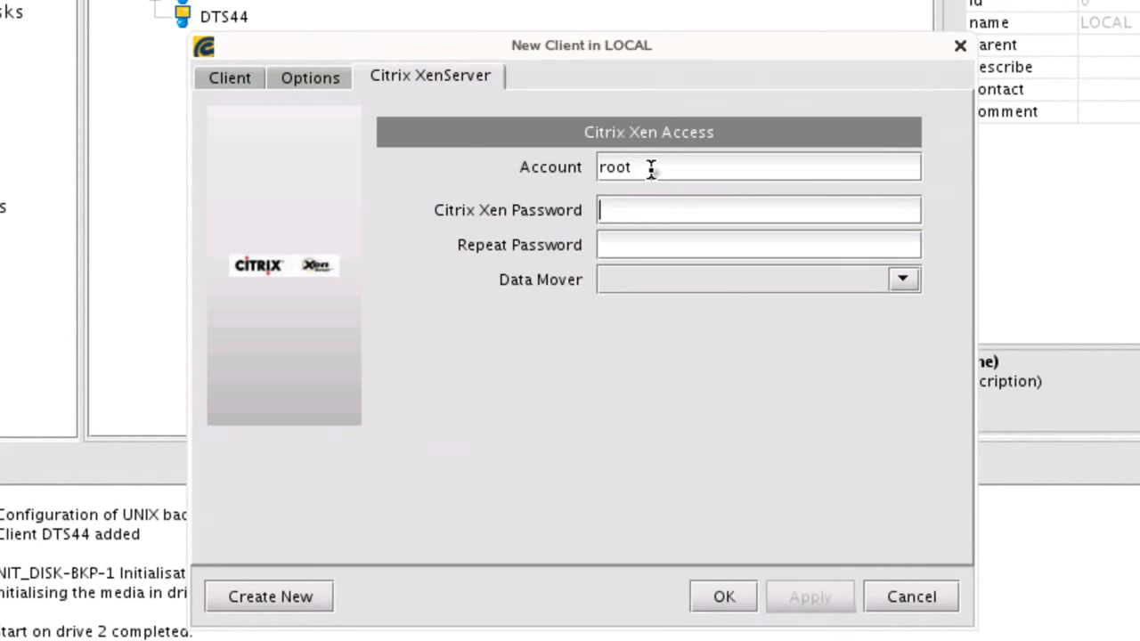
type("*********")
key("Tab")
type("*********")
key("Tab")
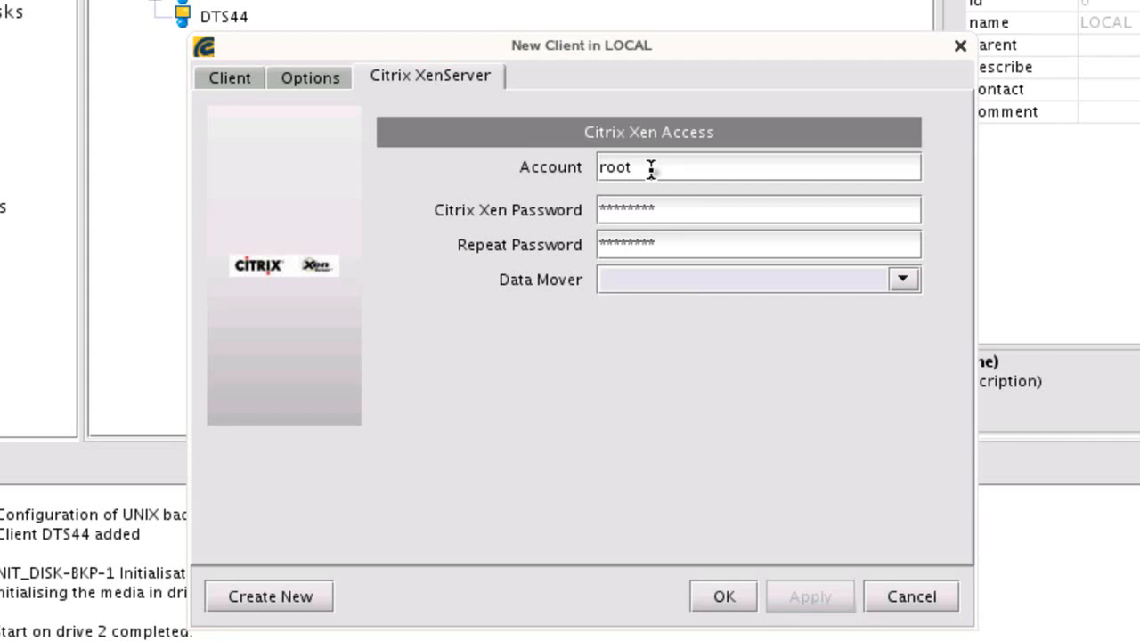
- Set the second client's data mover to dts08.digeteks.com
left_click(899, 281)
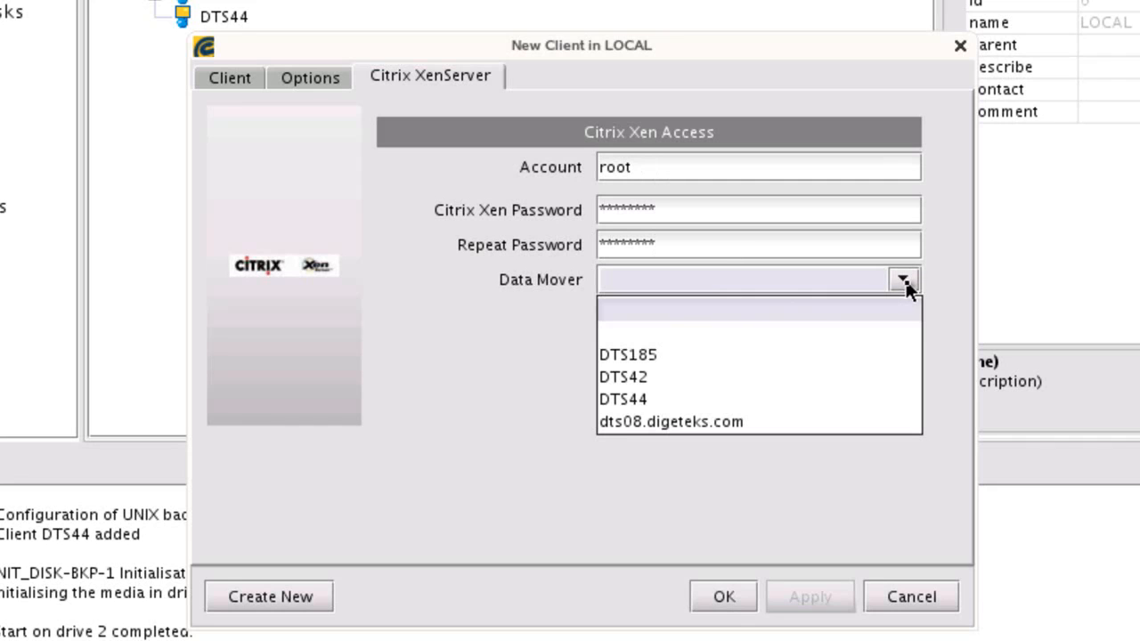
left_click(638, 424)
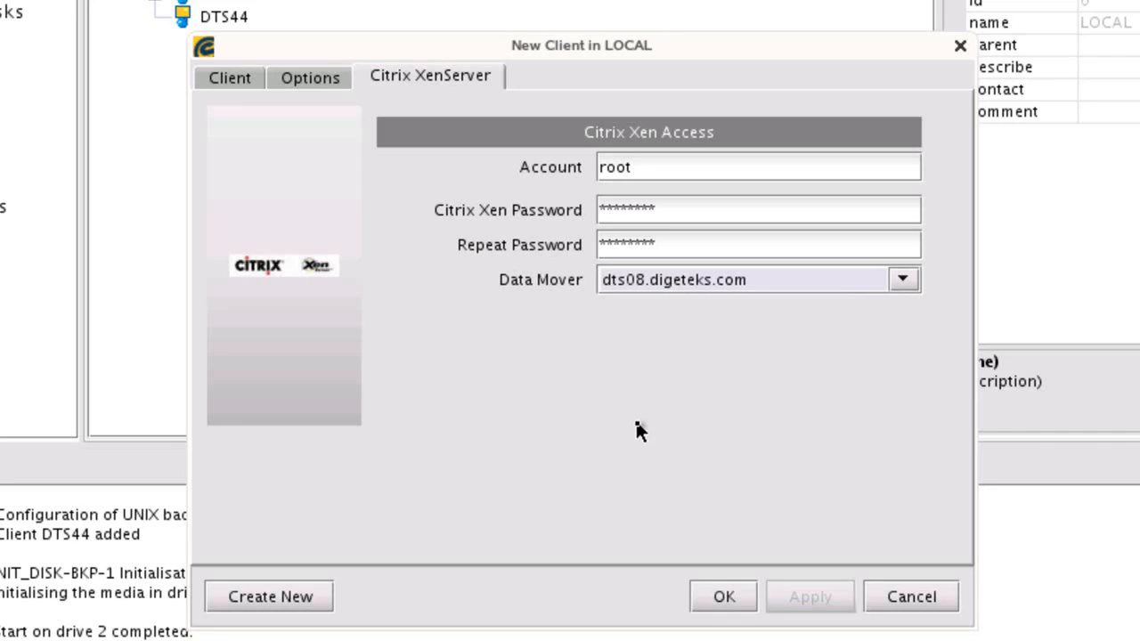
key("Tab")
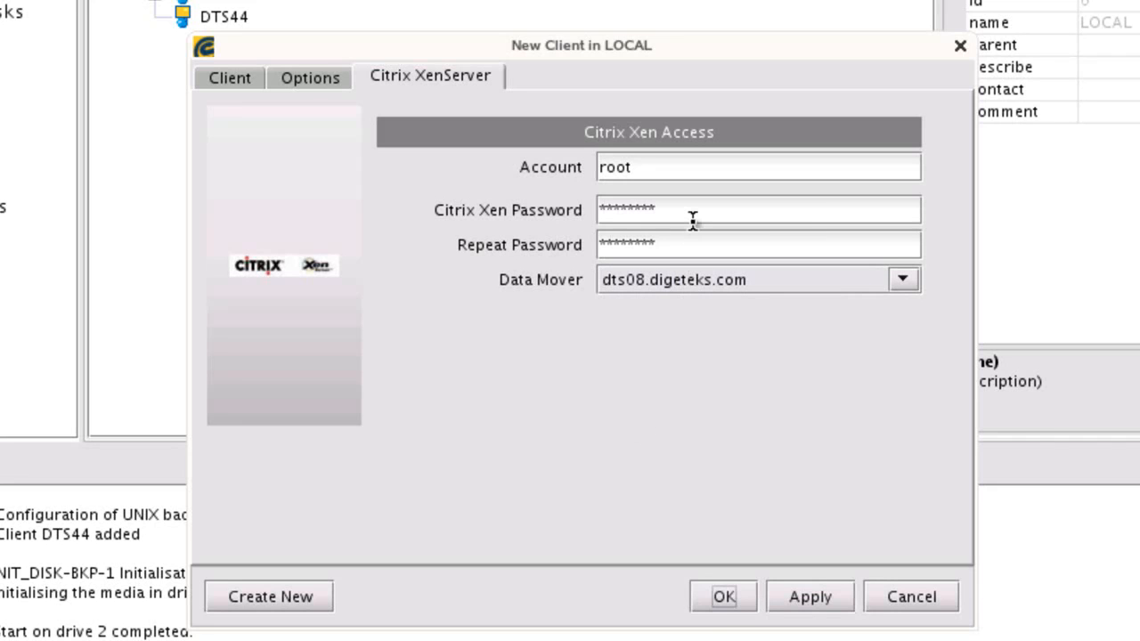
- Name the second client DTS46 and save it without creating a backup job
left_click(244, 82)
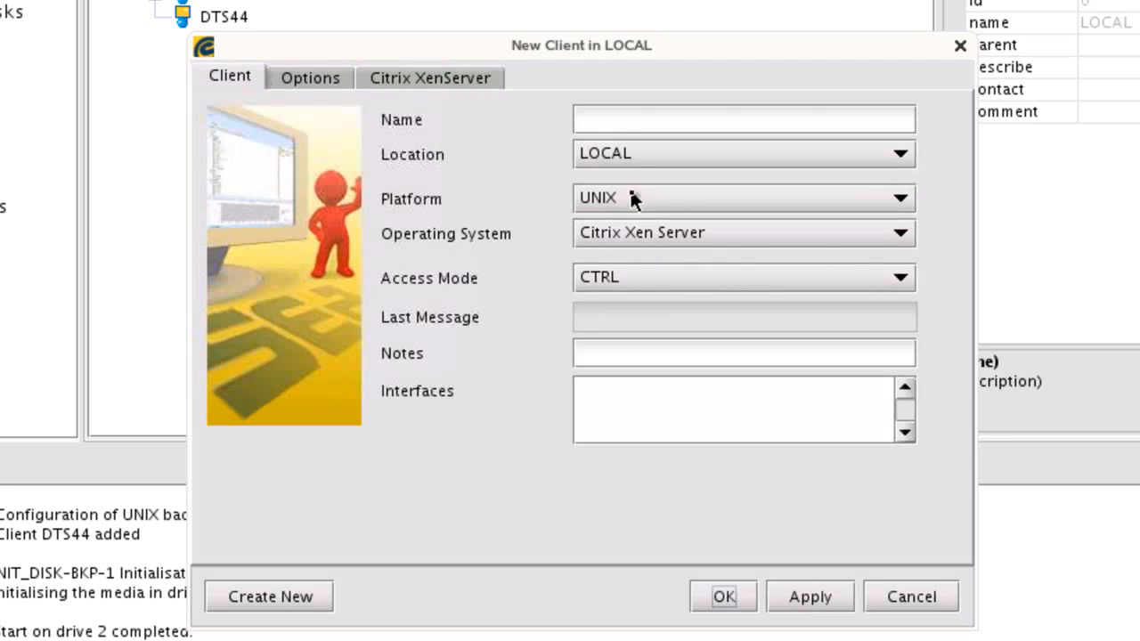
left_click(604, 124)
type("DTS46")
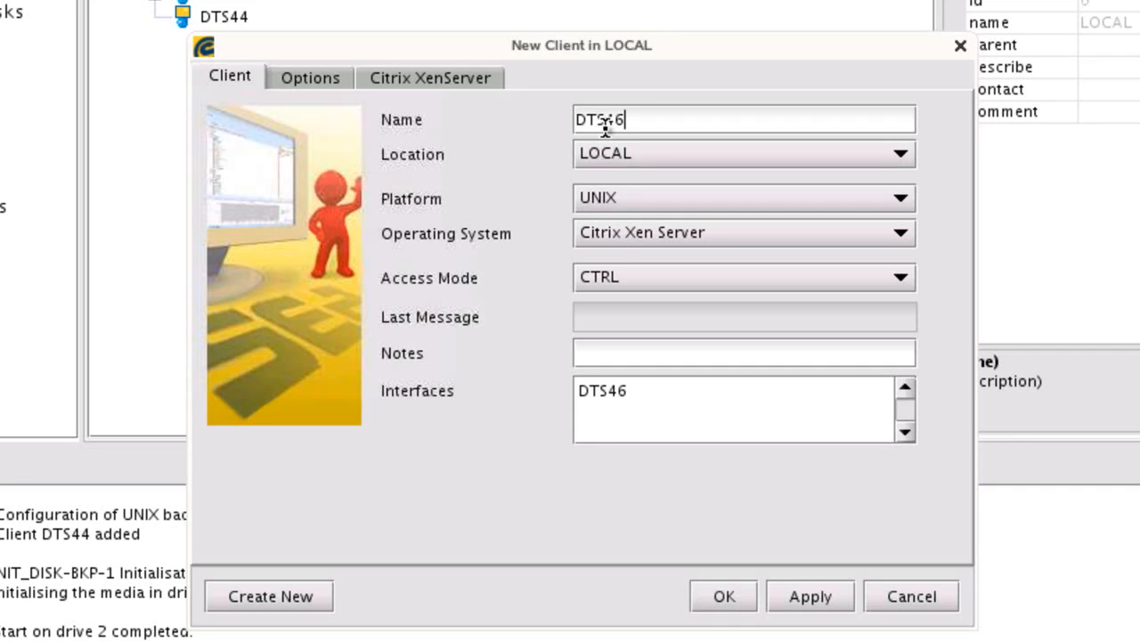
left_click(723, 598)
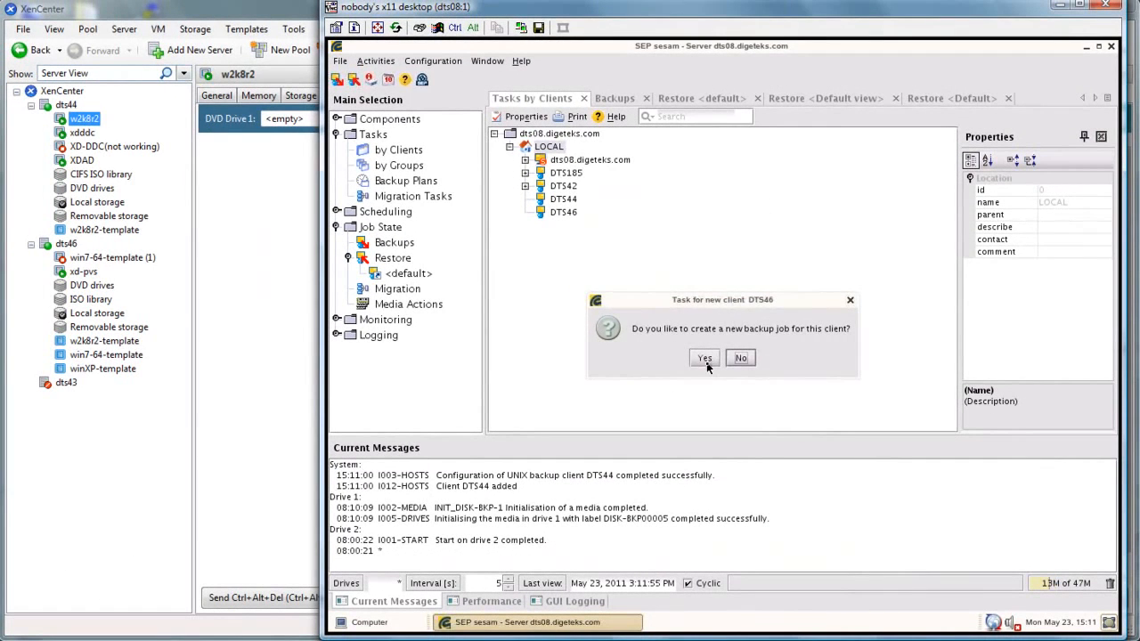
left_click(739, 358)
- Start a new backup task for client DTS44 and set its backup type to Citrix XenServer
left_click(561, 201)
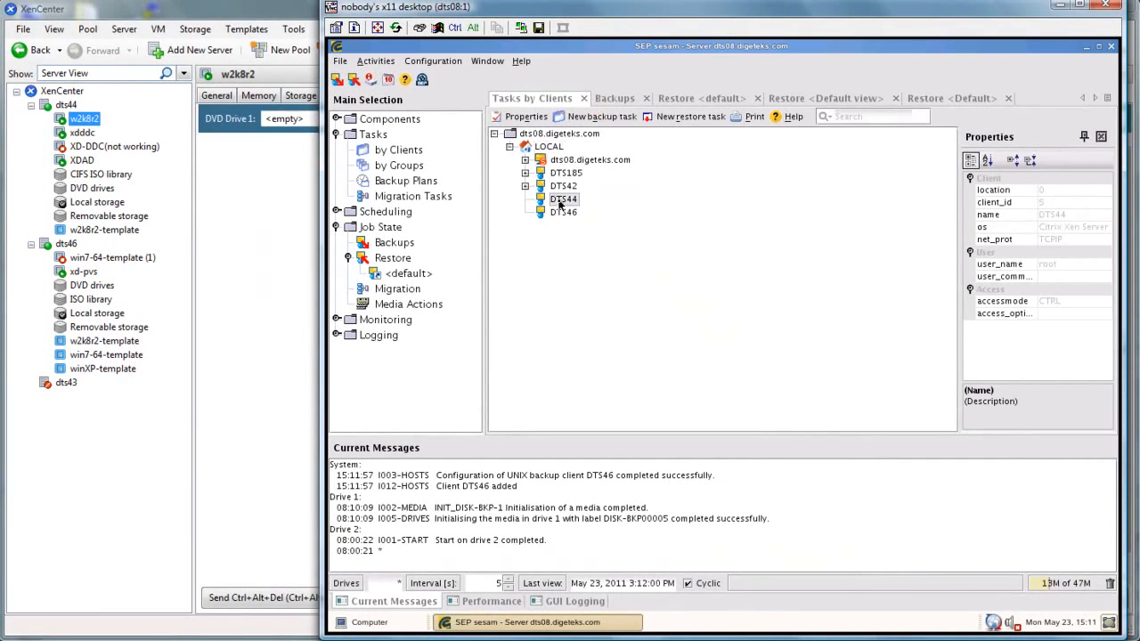
right_click(561, 203)
left_click(589, 229)
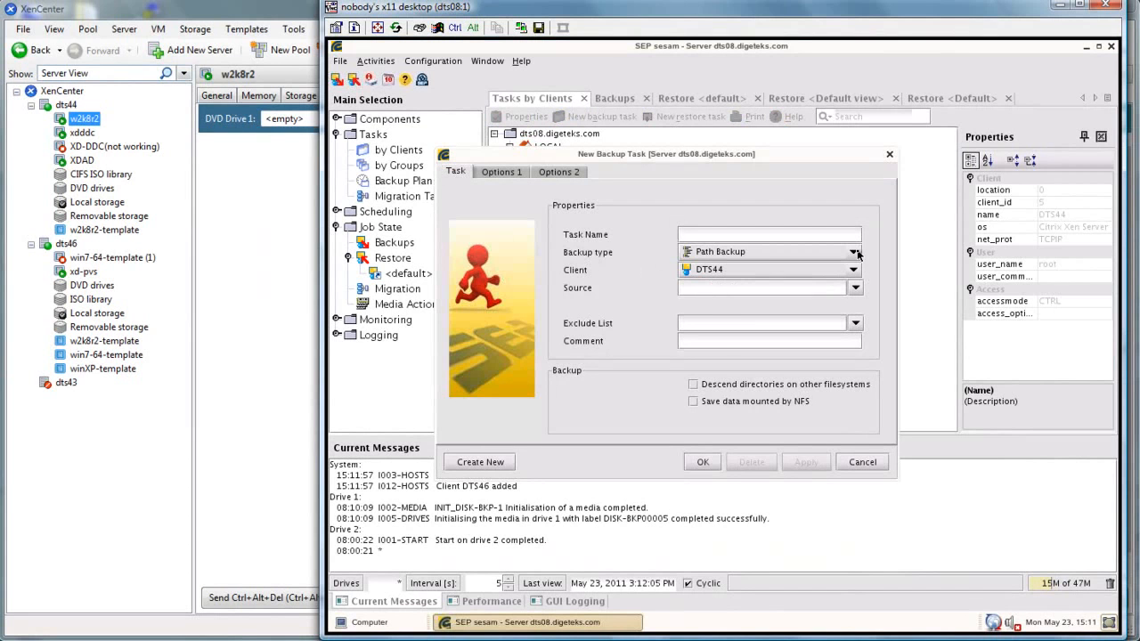
left_click(856, 253)
left_click_drag(859, 337, 856, 283)
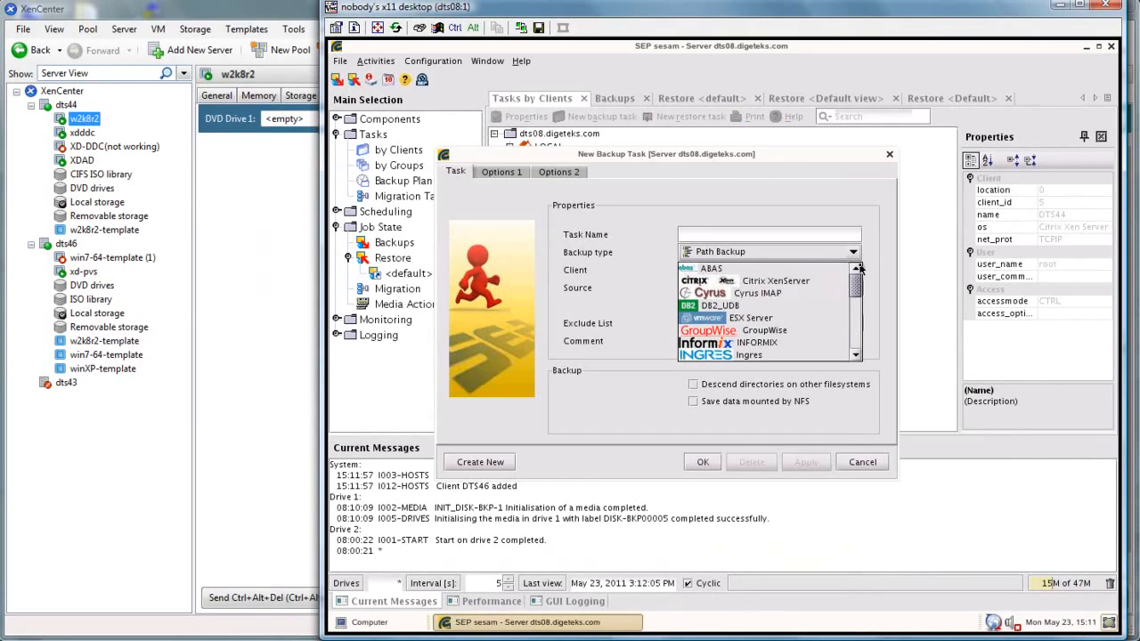
left_click(797, 283)
- Choose the w2k8r2 virtual machine as the backup source and save the DTS44 task
left_click(855, 287)
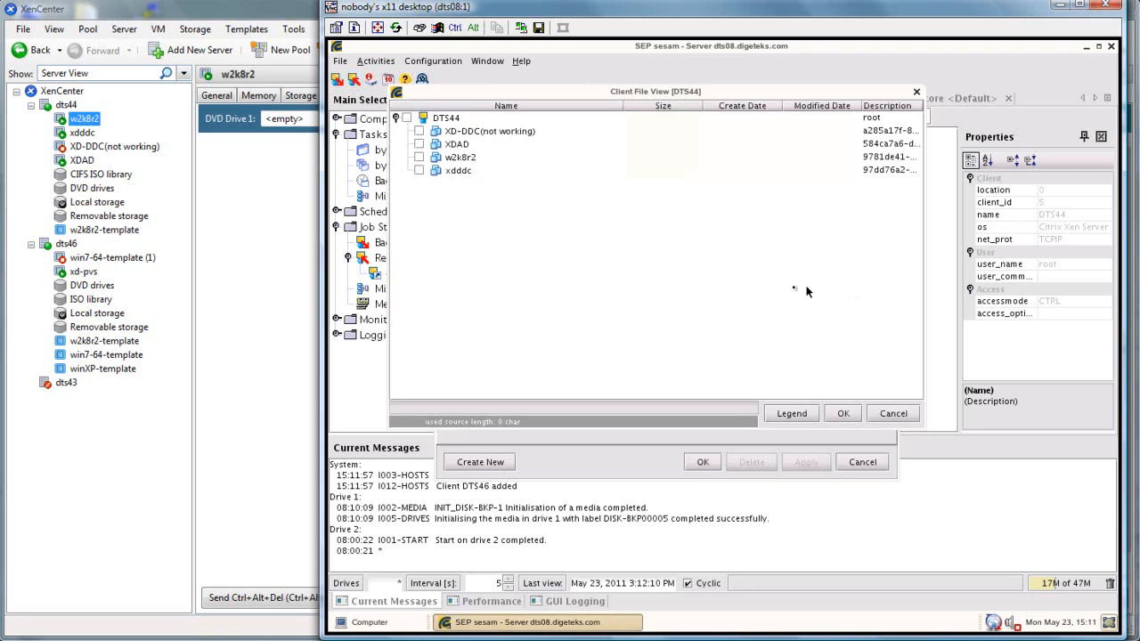
left_click(419, 156)
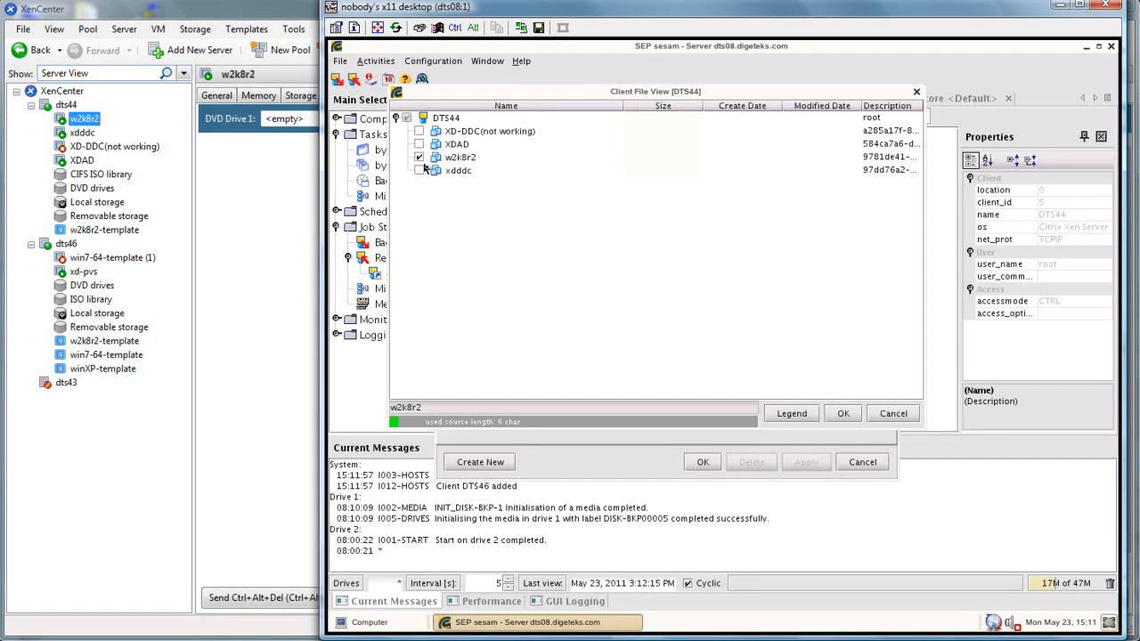
left_click(846, 414)
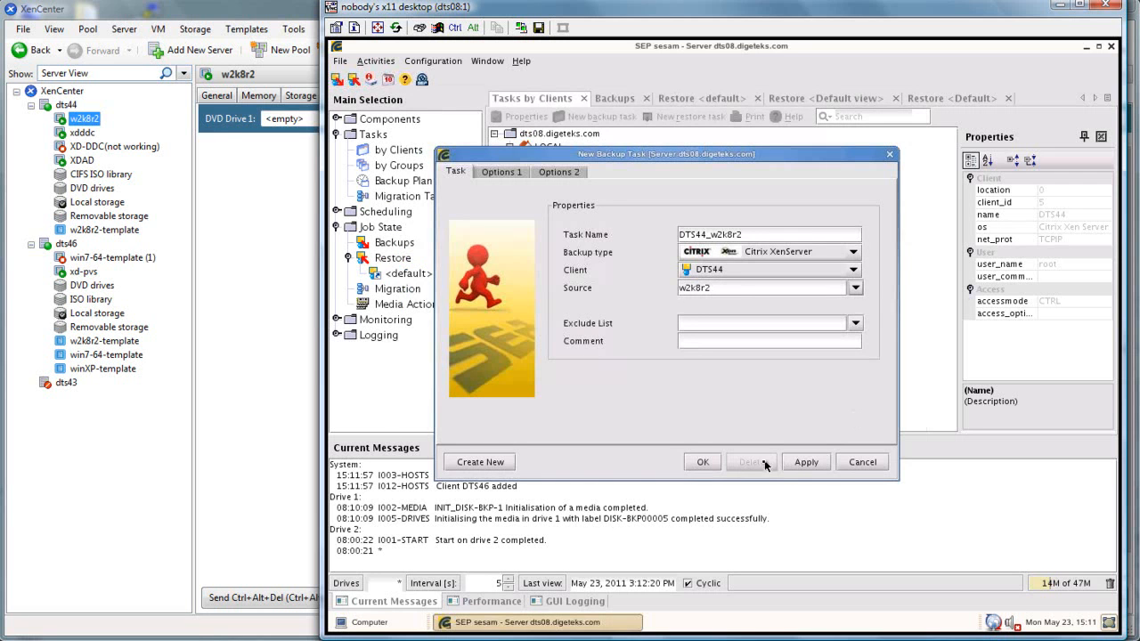
left_click(702, 463)
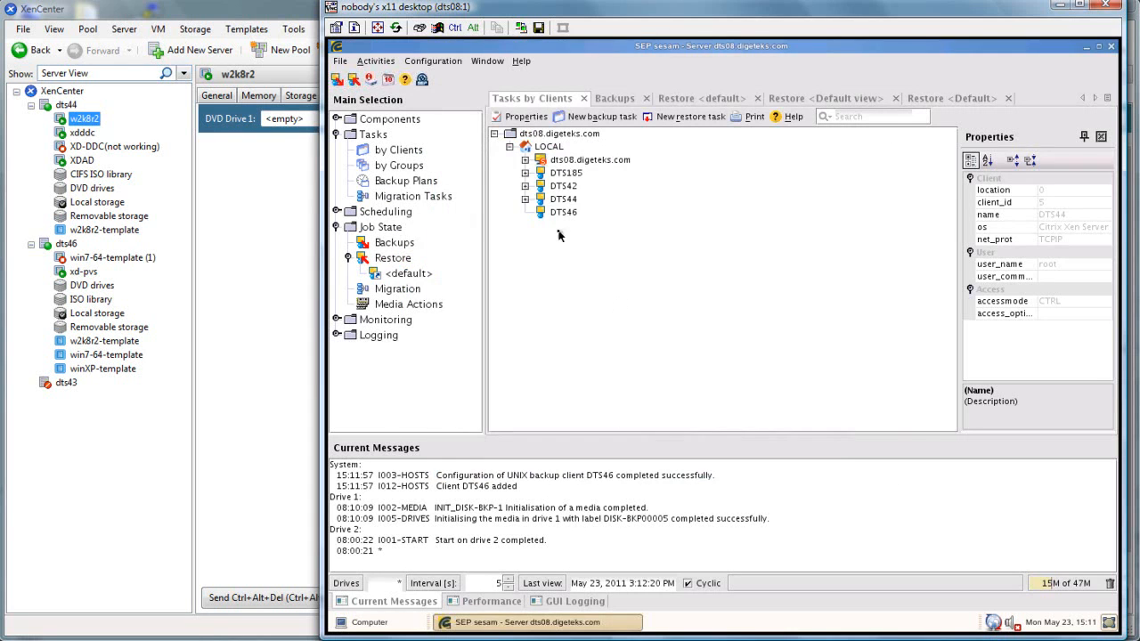
- Prepare an immediate start of the DTS44_w2k8r2 backup task with backup type FULL and cold backup mode
left_click(526, 199)
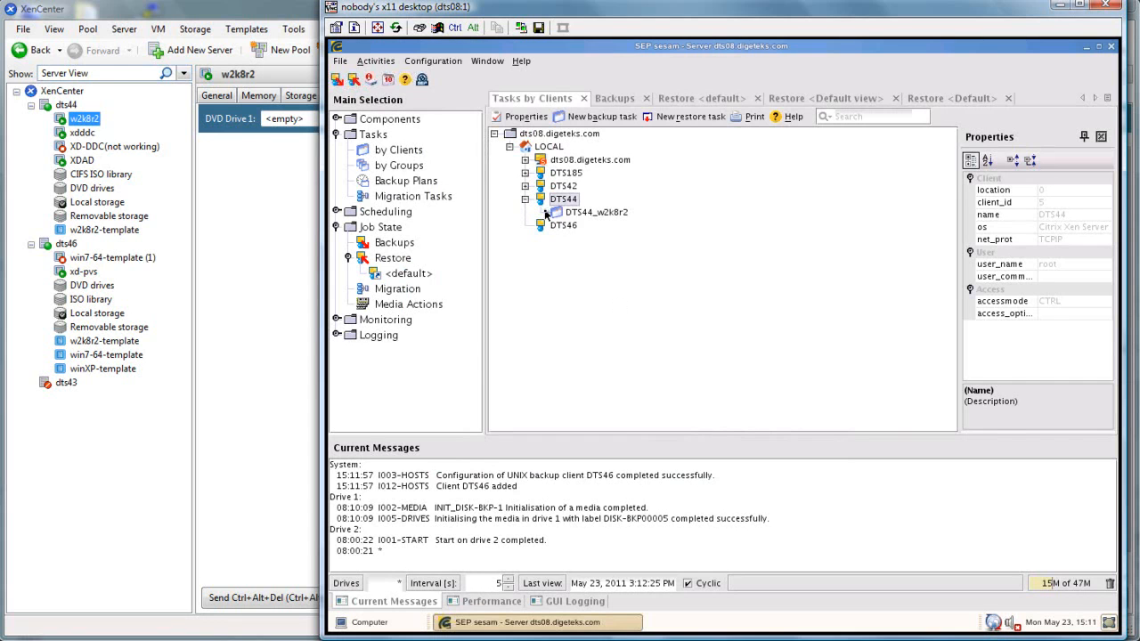
left_click(589, 215)
right_click(588, 216)
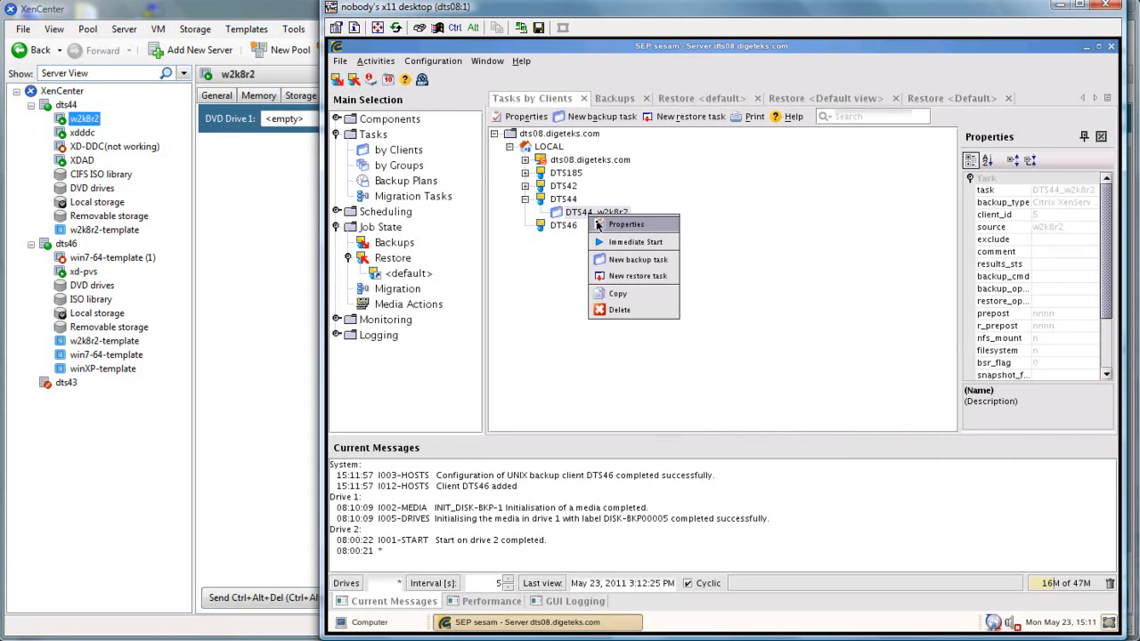
left_click(619, 245)
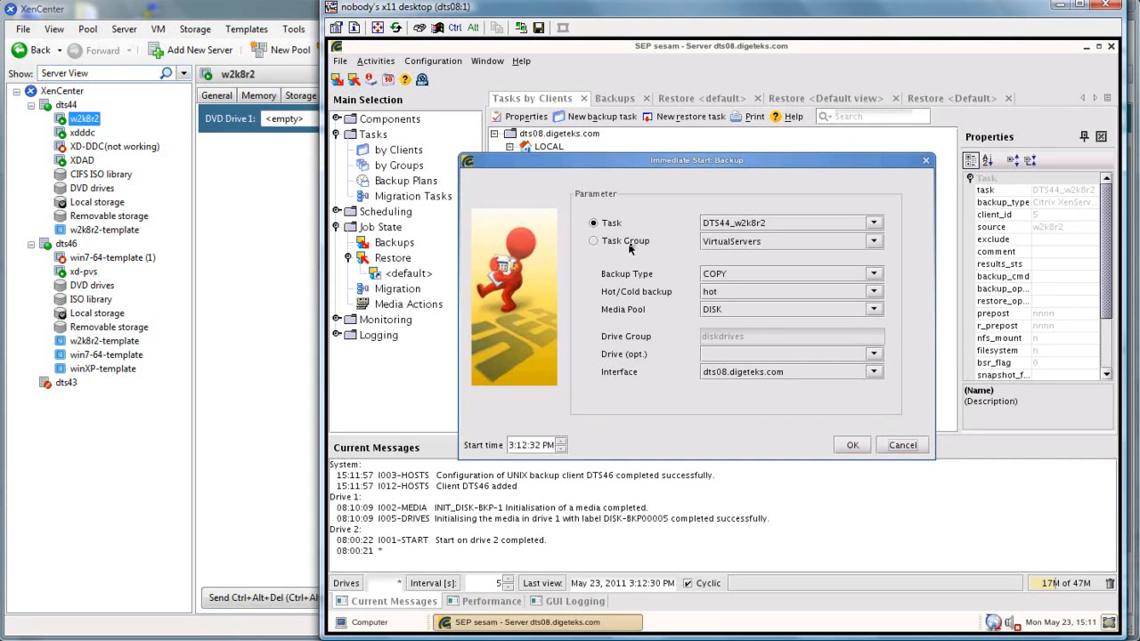
left_click(729, 276)
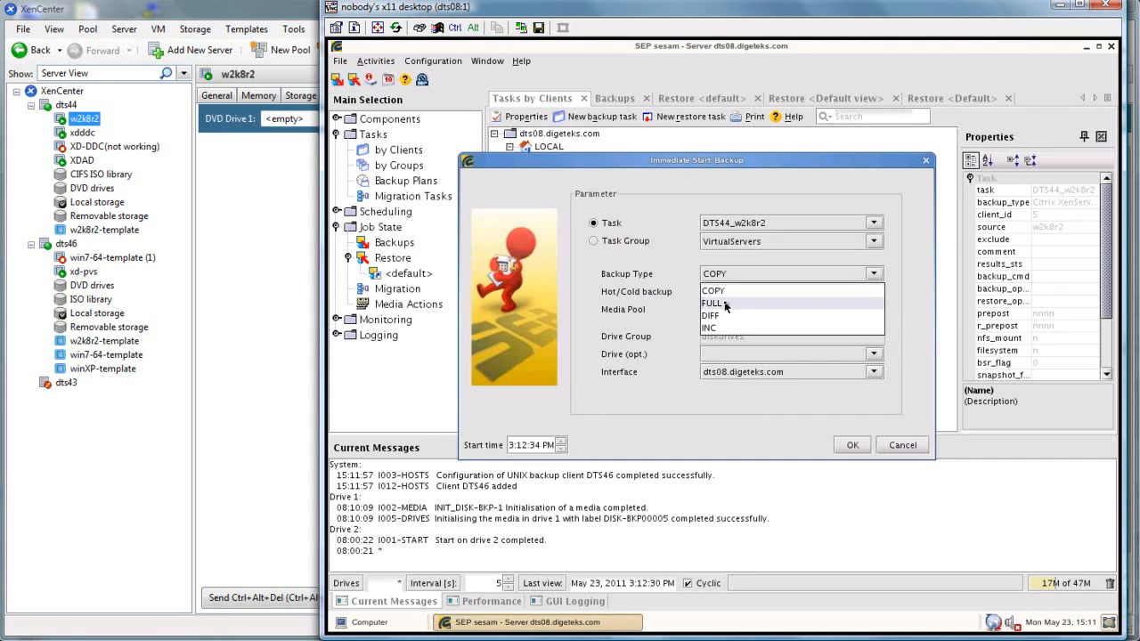
left_click(726, 306)
left_click(728, 291)
left_click(725, 322)
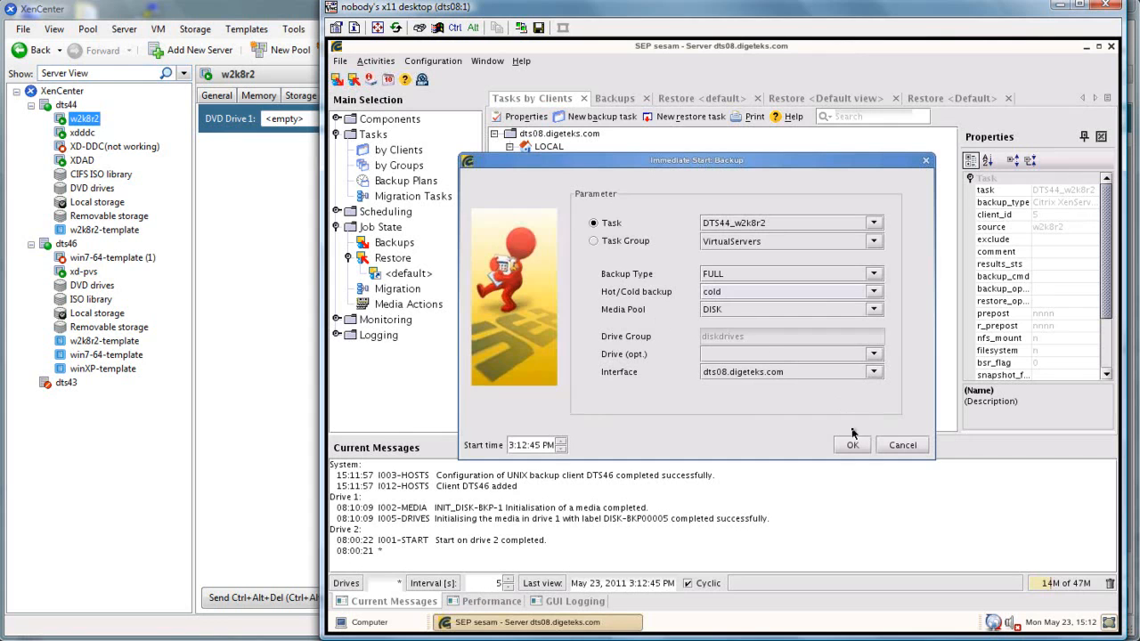
- Set the backup's media pool to DISK-BKP and start the backup
left_click(739, 311)
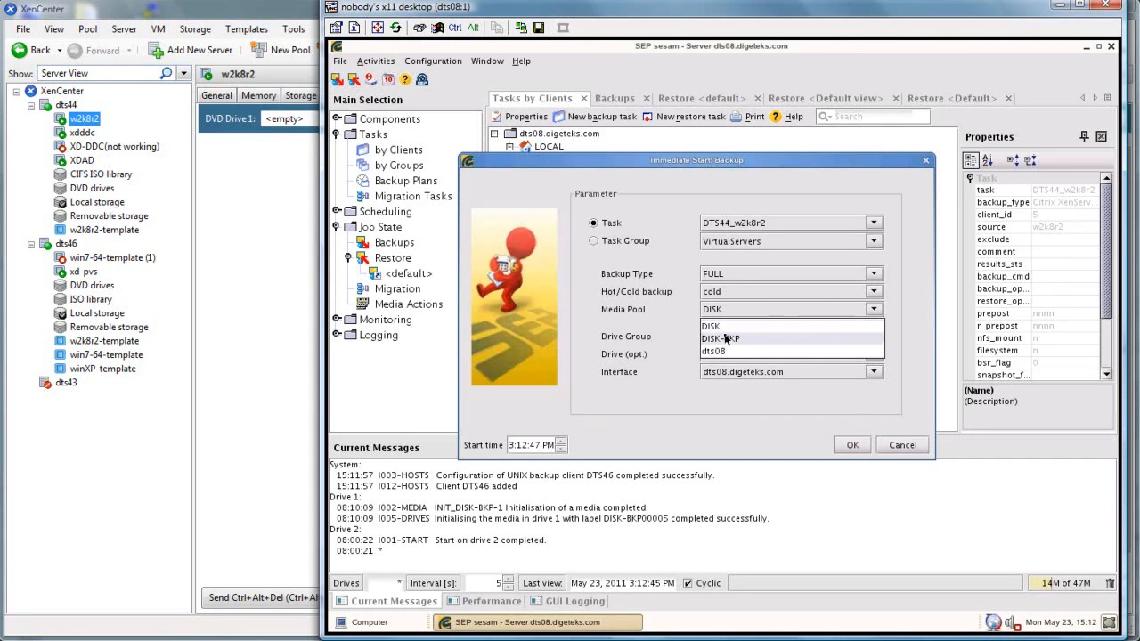
left_click(726, 339)
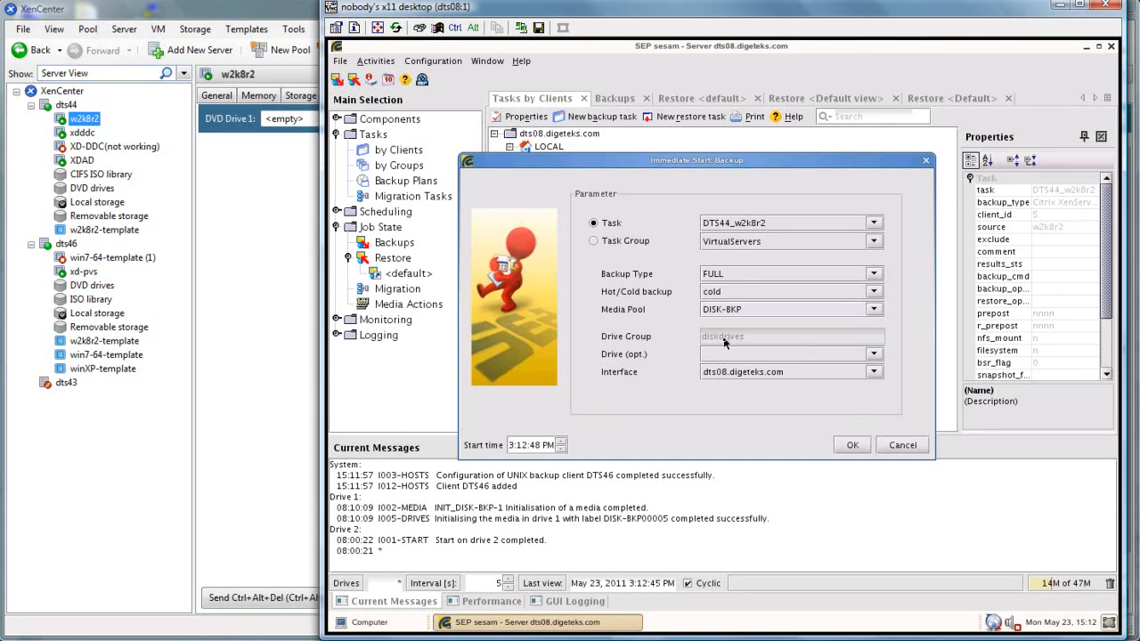
left_click(859, 452)
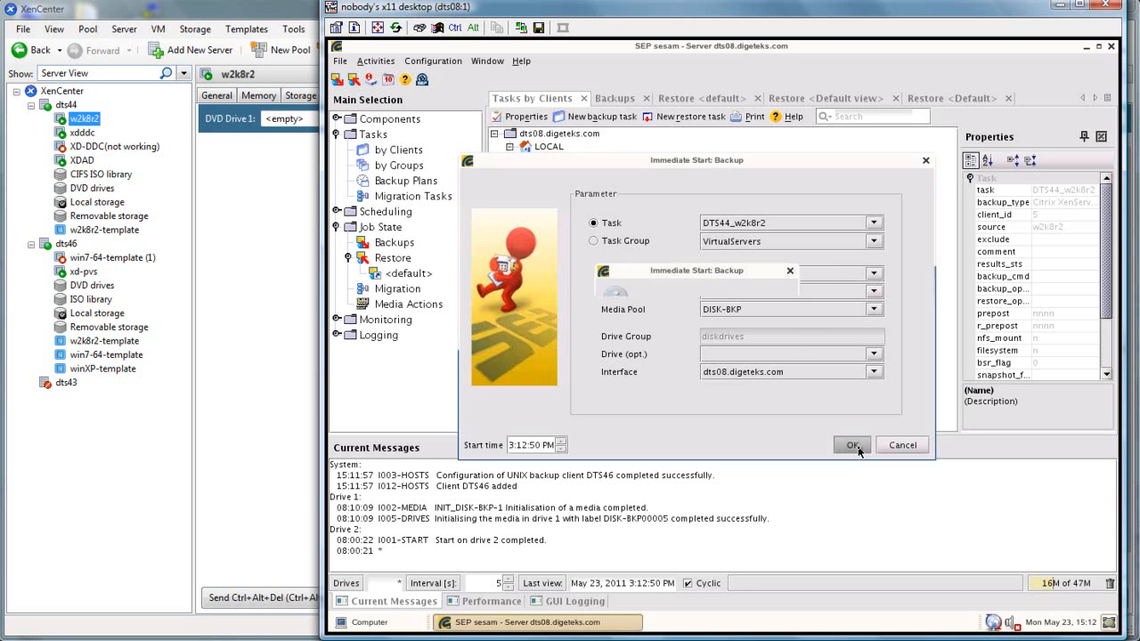
left_click(699, 336)
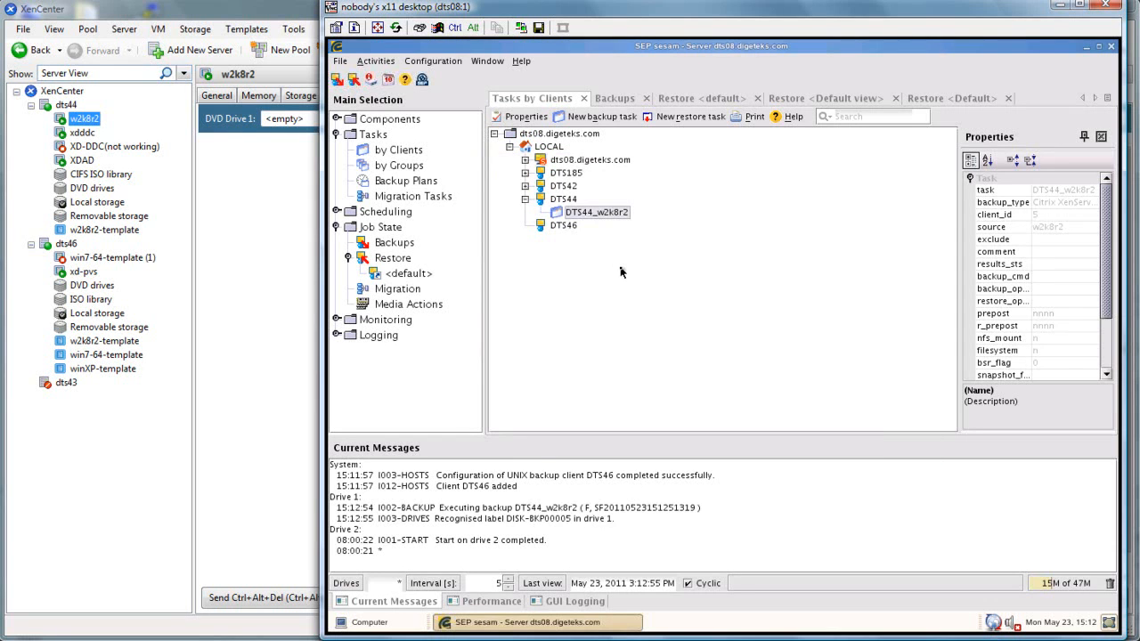
- Switch to XenCenter and examine the w2k8r2 virtual machine's snapshots and console during the backup
left_click(239, 297)
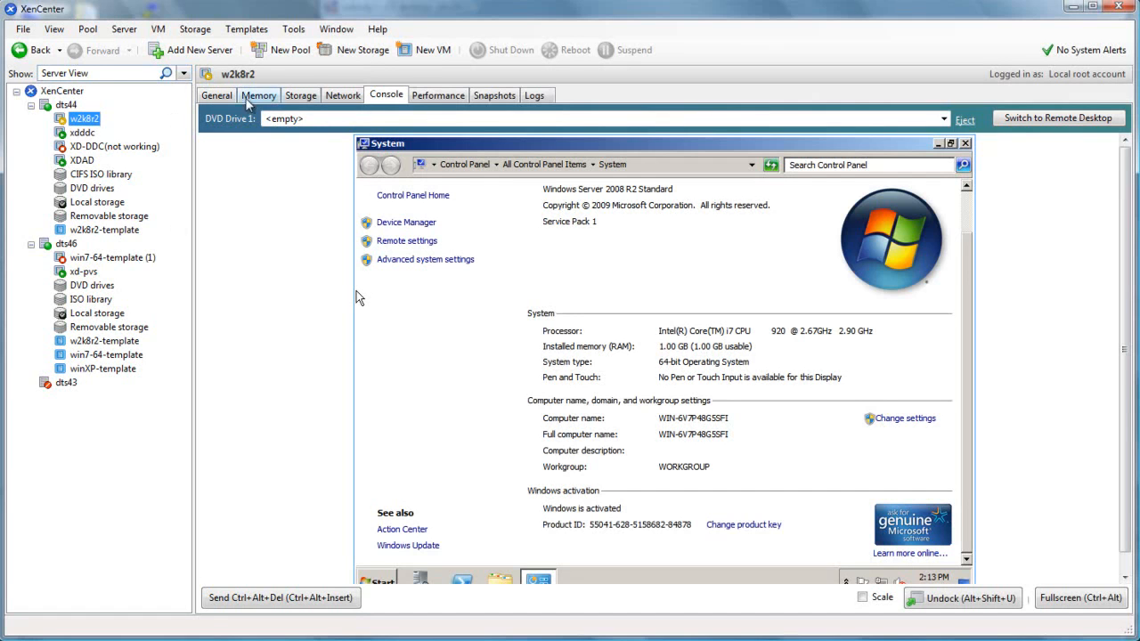
left_click(495, 95)
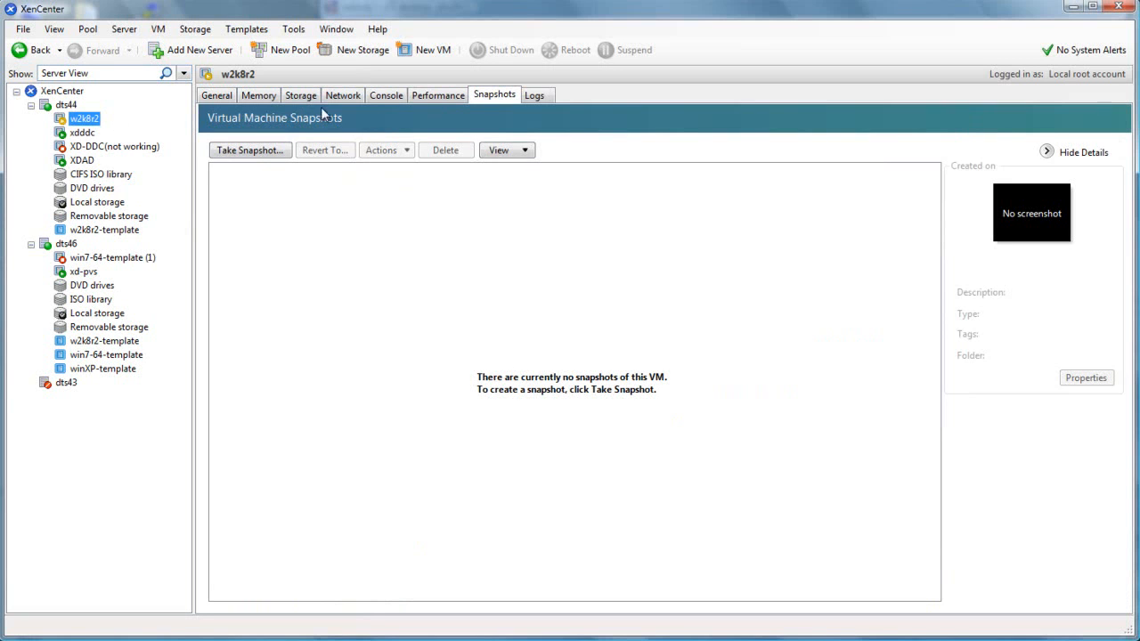
left_click(381, 98)
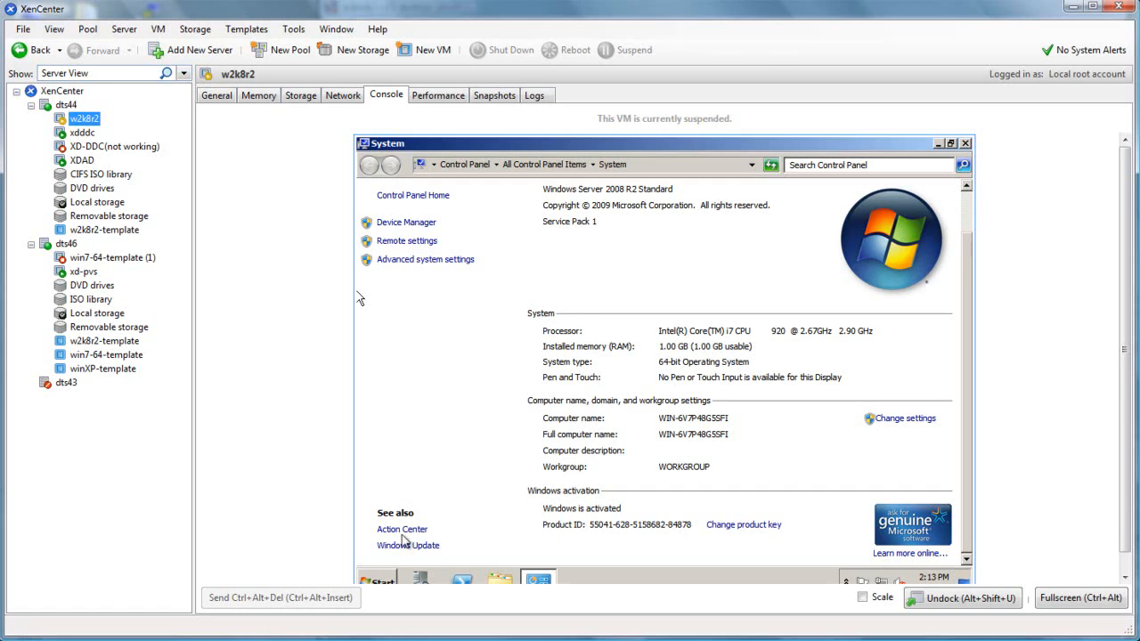
- Switch back to SEP sesam and check the DTS44_w2k8r2 backup job's state and performance
key("alt+Tab")
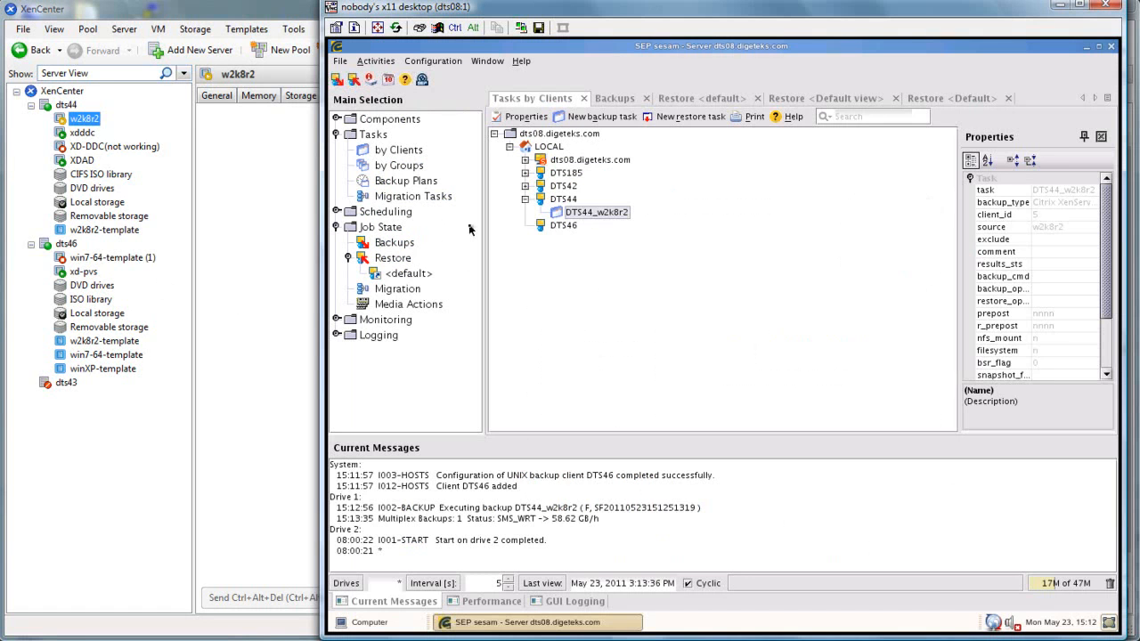
left_click(383, 245)
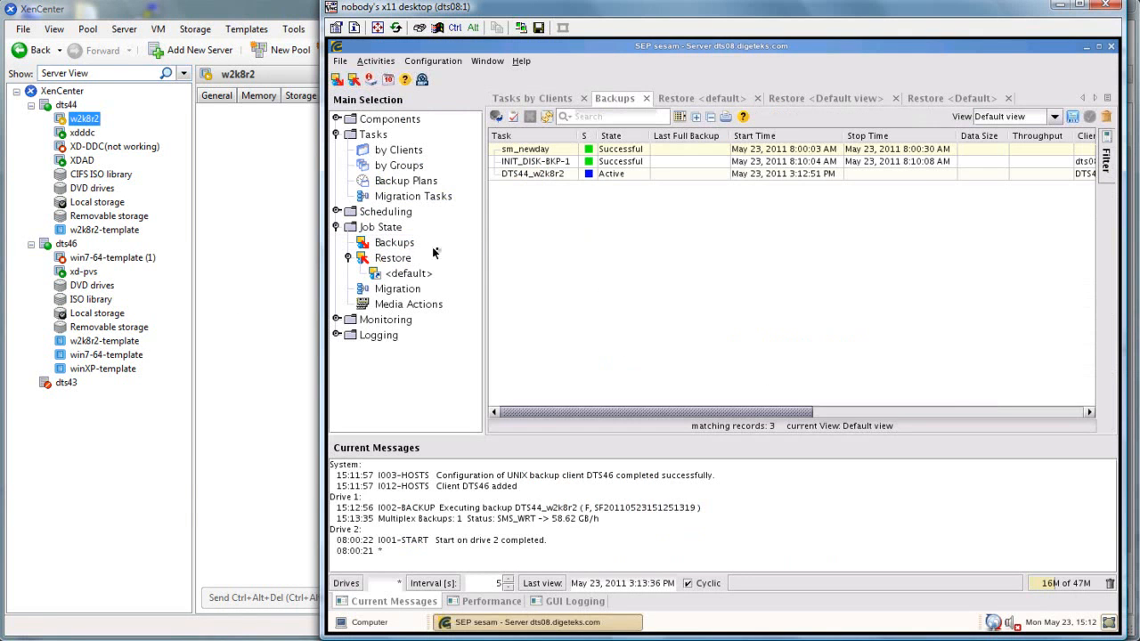
left_click(649, 178)
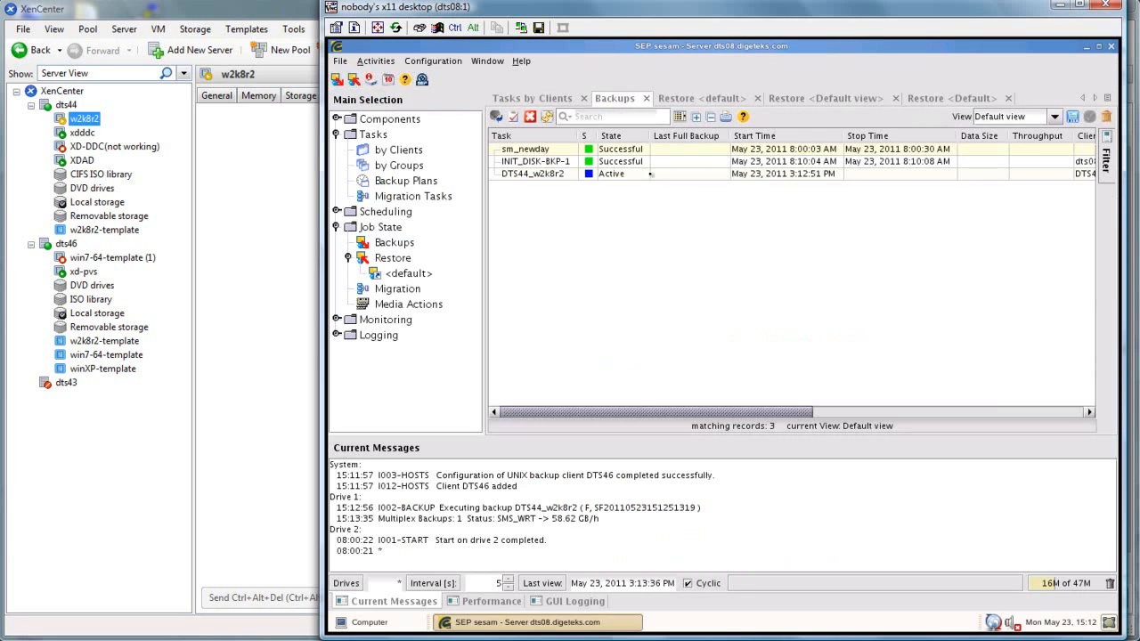
left_click(495, 605)
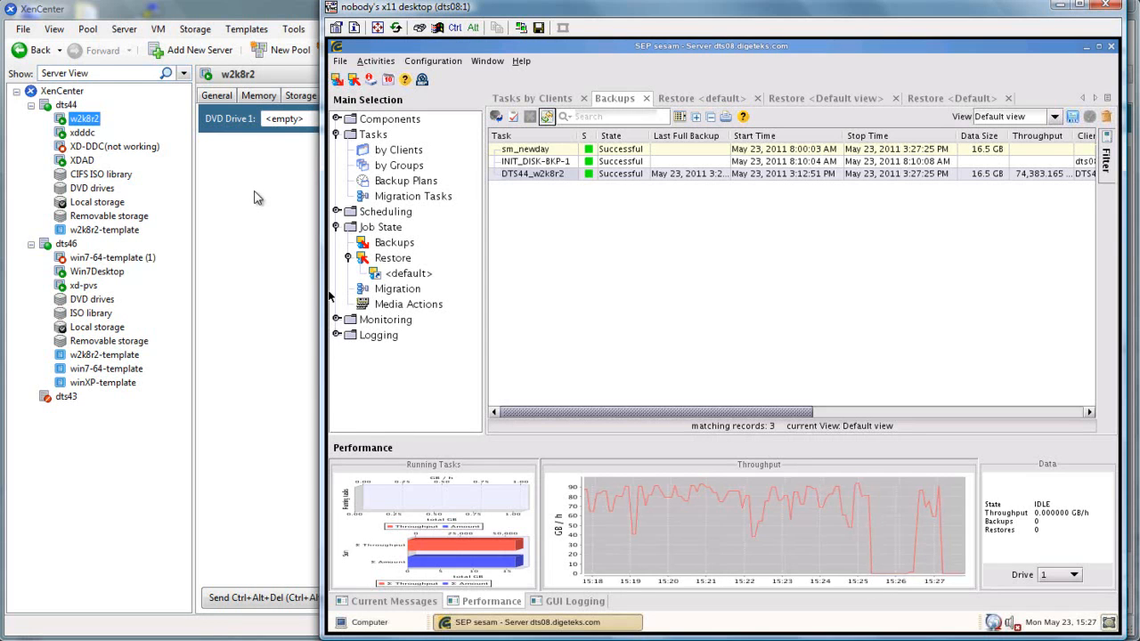
- Create a new restore task from client DTS46 for DTS44_w2k8r2, using the backup set started on May 23, 2011
left_click(391, 153)
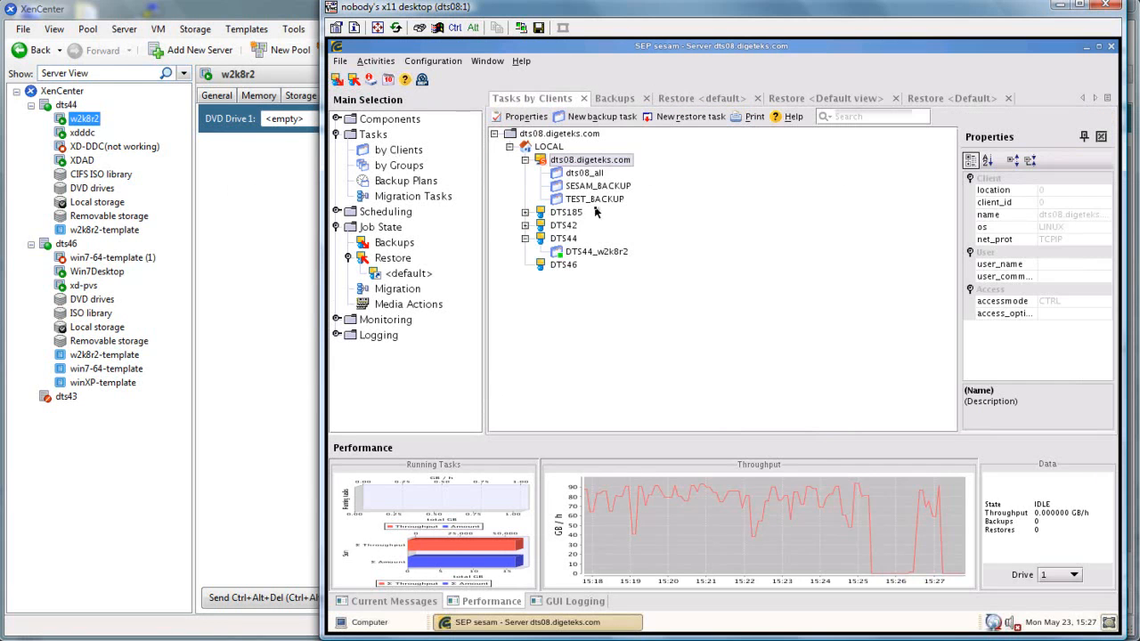
left_click(559, 270)
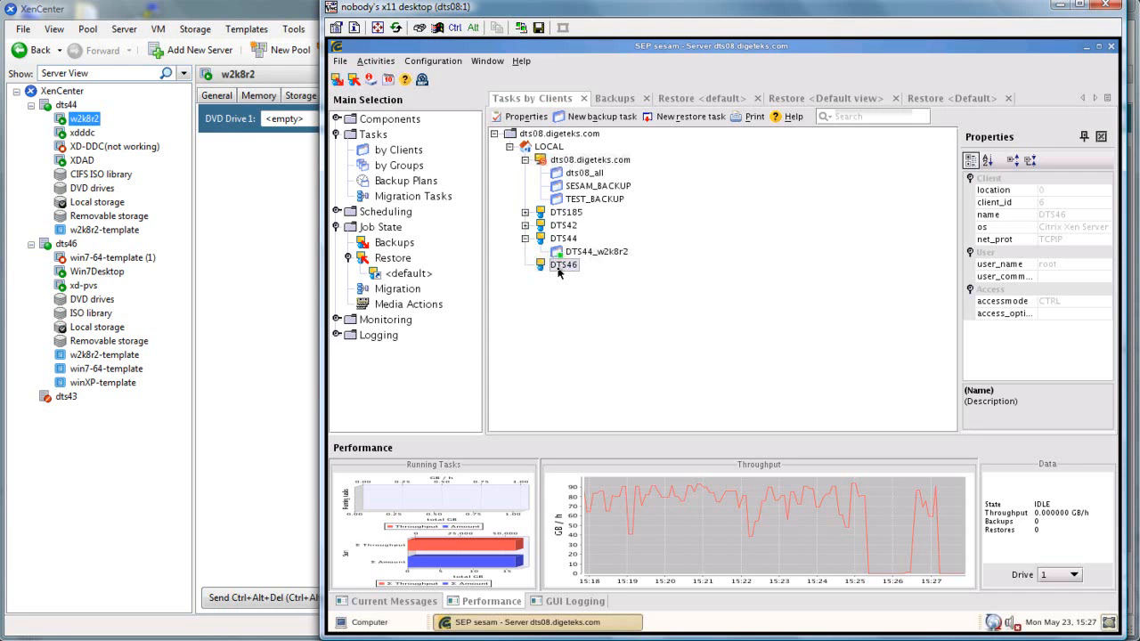
right_click(559, 272)
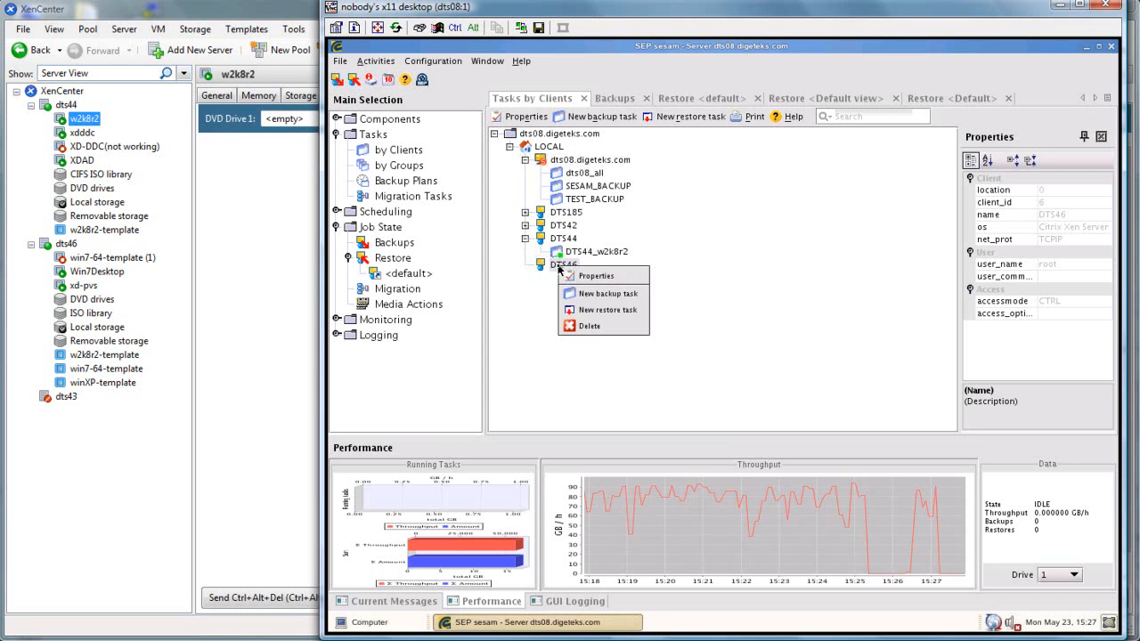
left_click(595, 311)
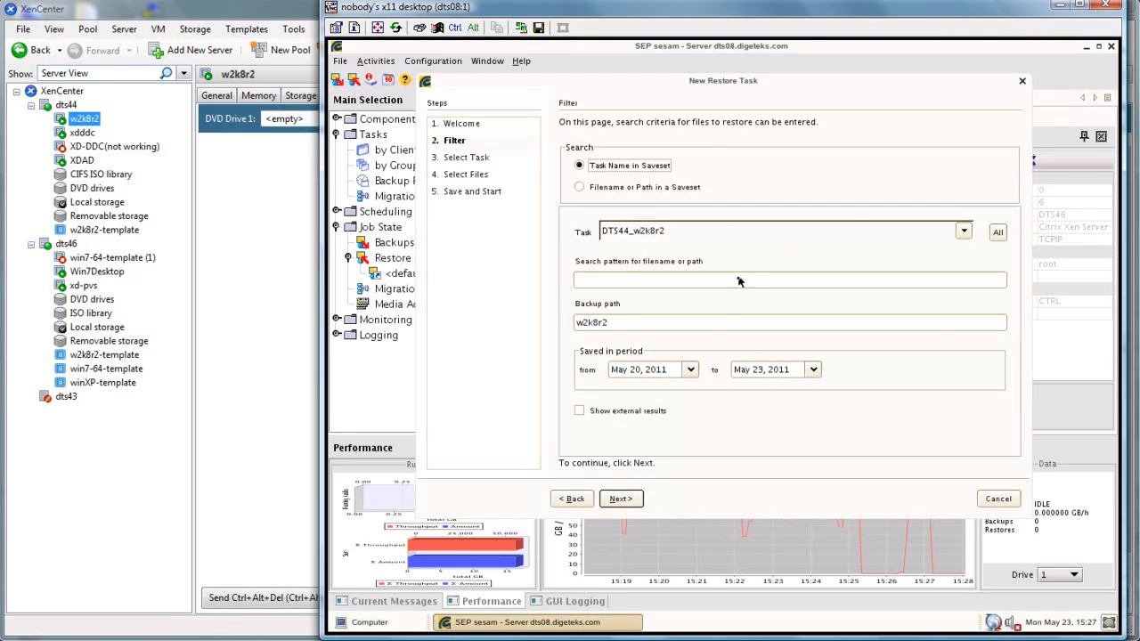
left_click(627, 501)
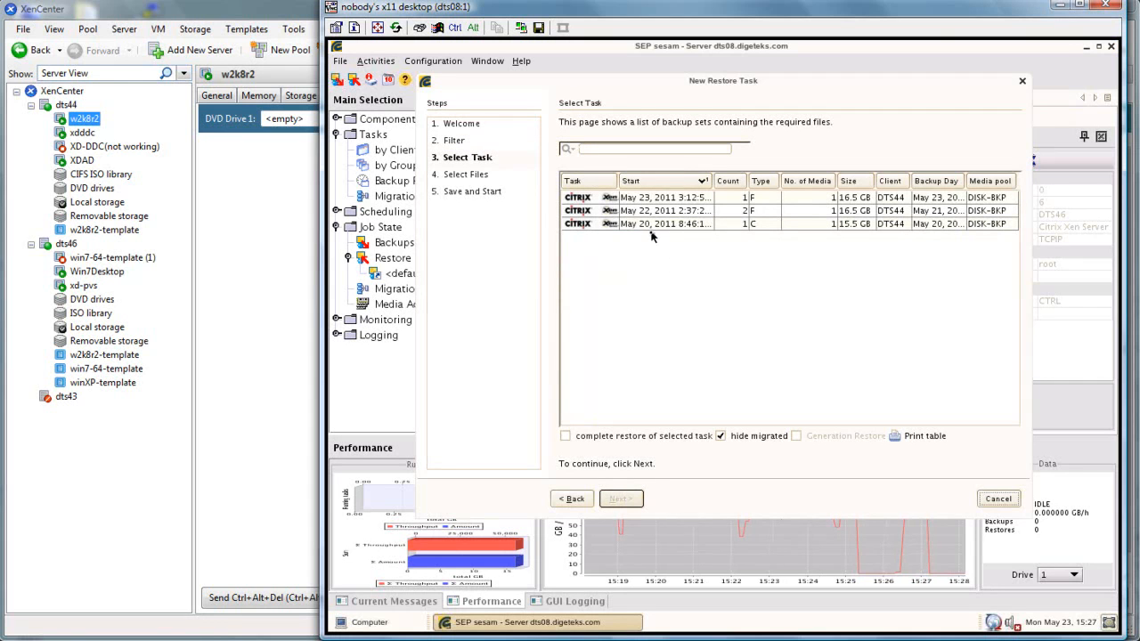
left_click(646, 199)
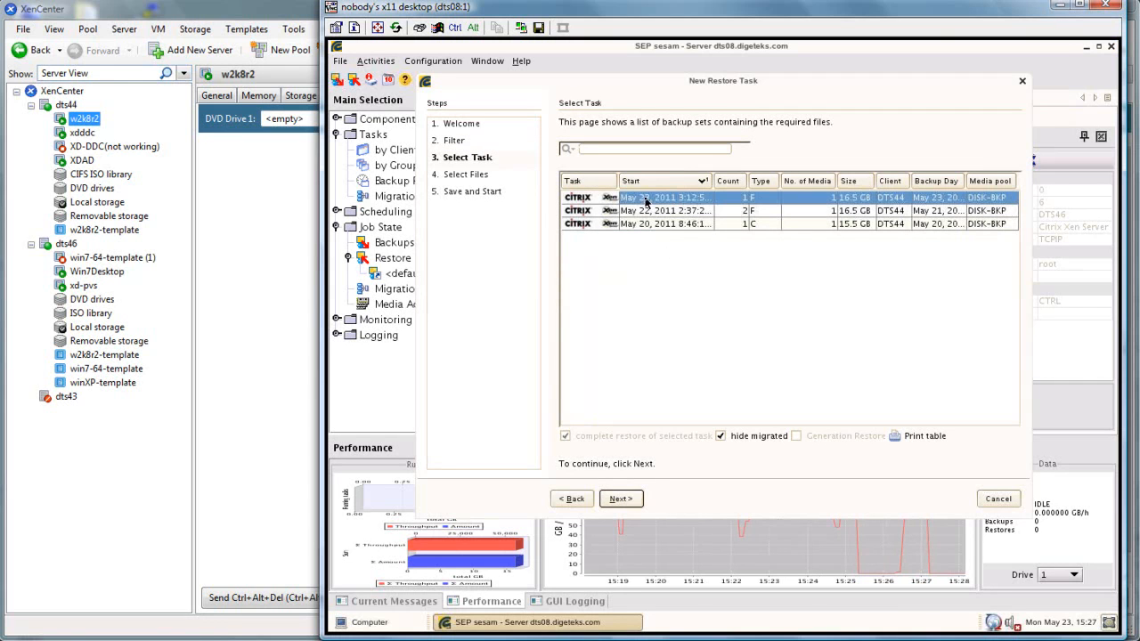
left_click(620, 499)
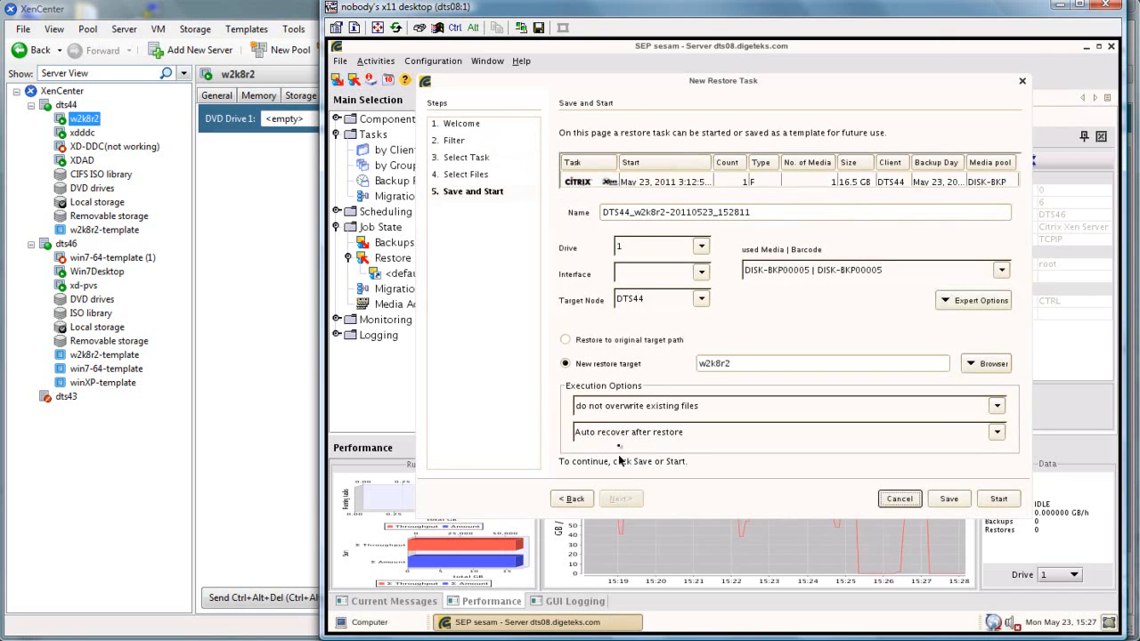
- Set the restore's target node to DTS46 and allow it to overwrite existing files
left_click(700, 301)
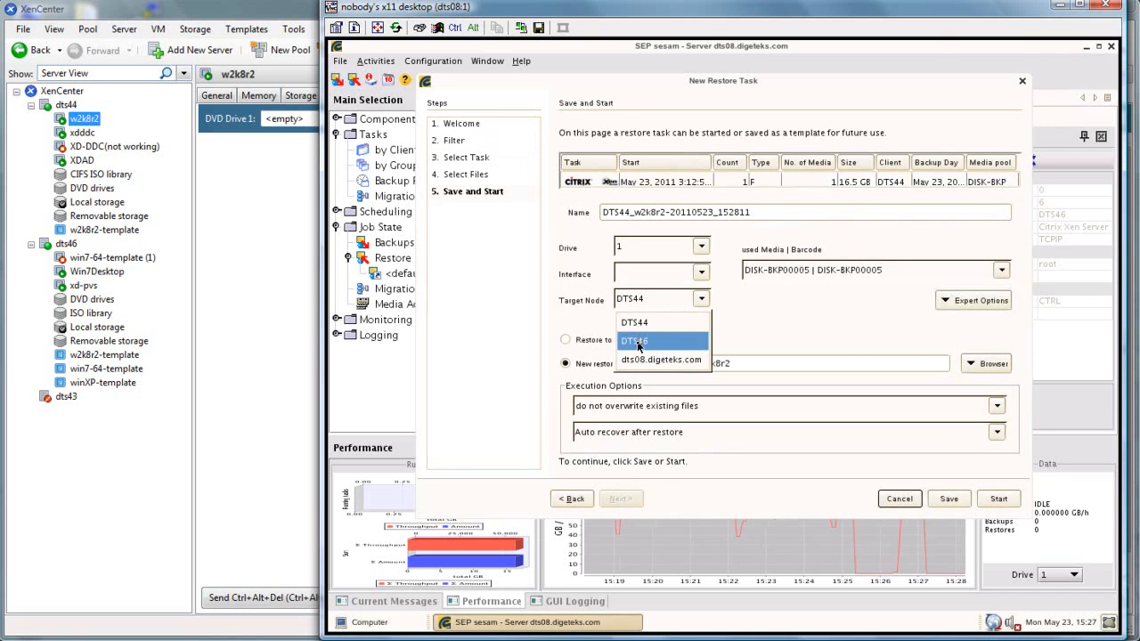
left_click(638, 342)
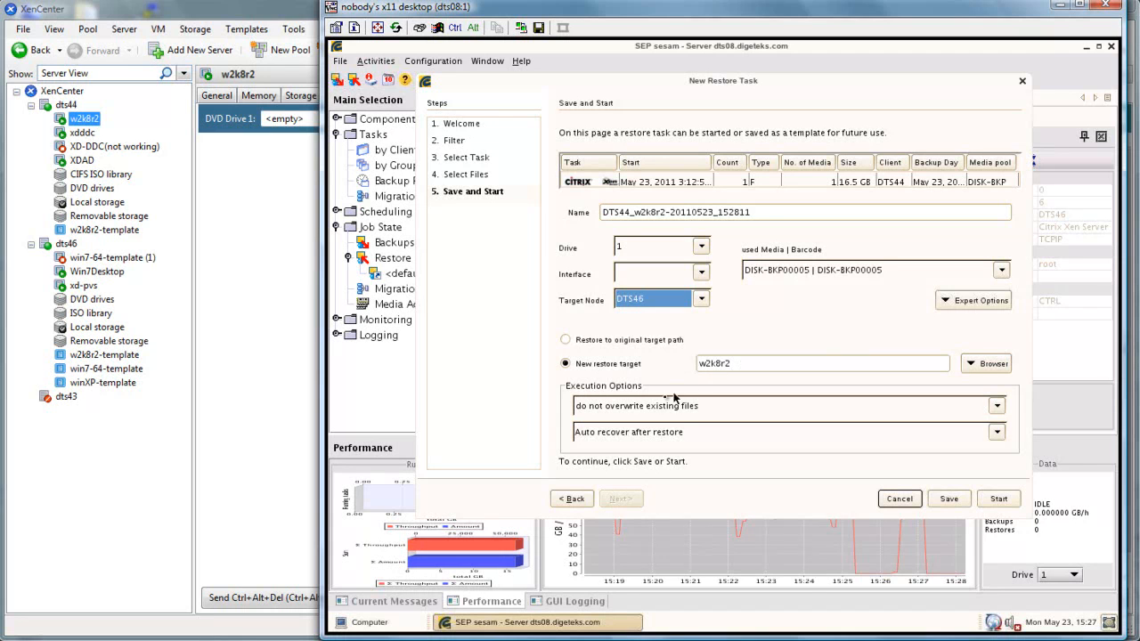
left_click(649, 407)
left_click(627, 448)
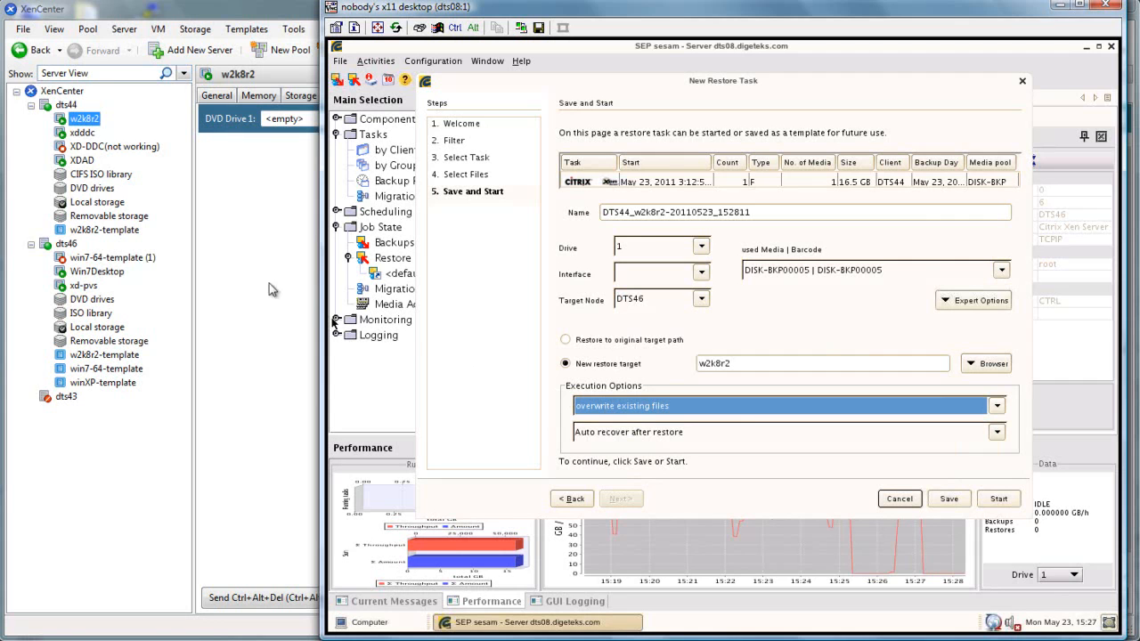
- Switch to XenCenter, shut down Windows on the w2k8r2 virtual machine with reason Other (Planned), and display the dts46 host overview
left_click(85, 121)
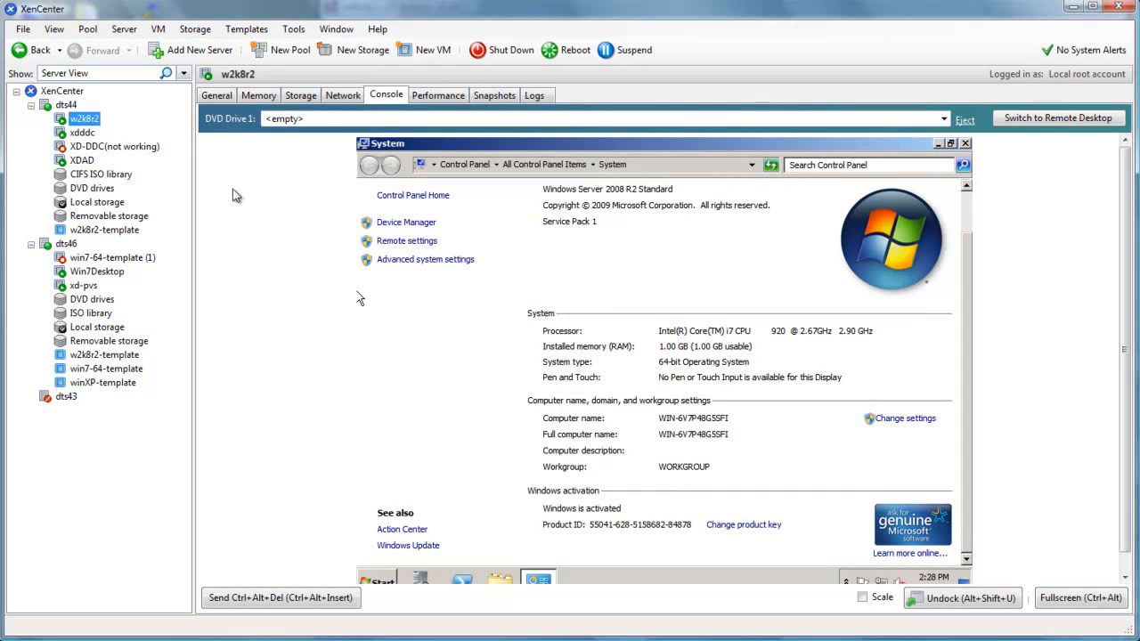
left_click(385, 578)
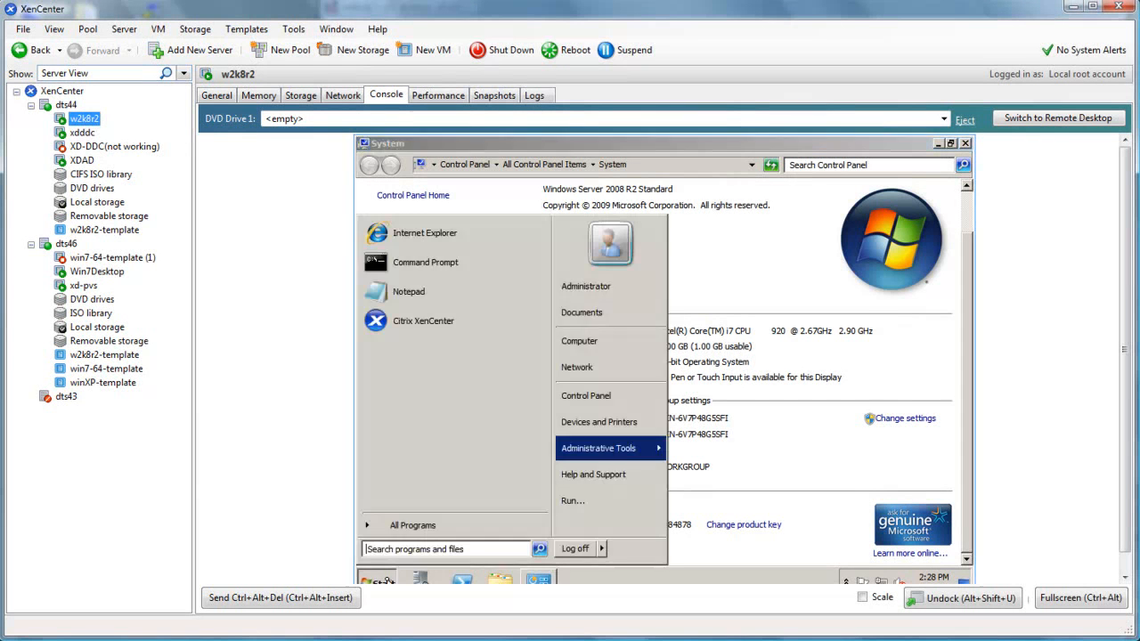
mouse_move(602, 548)
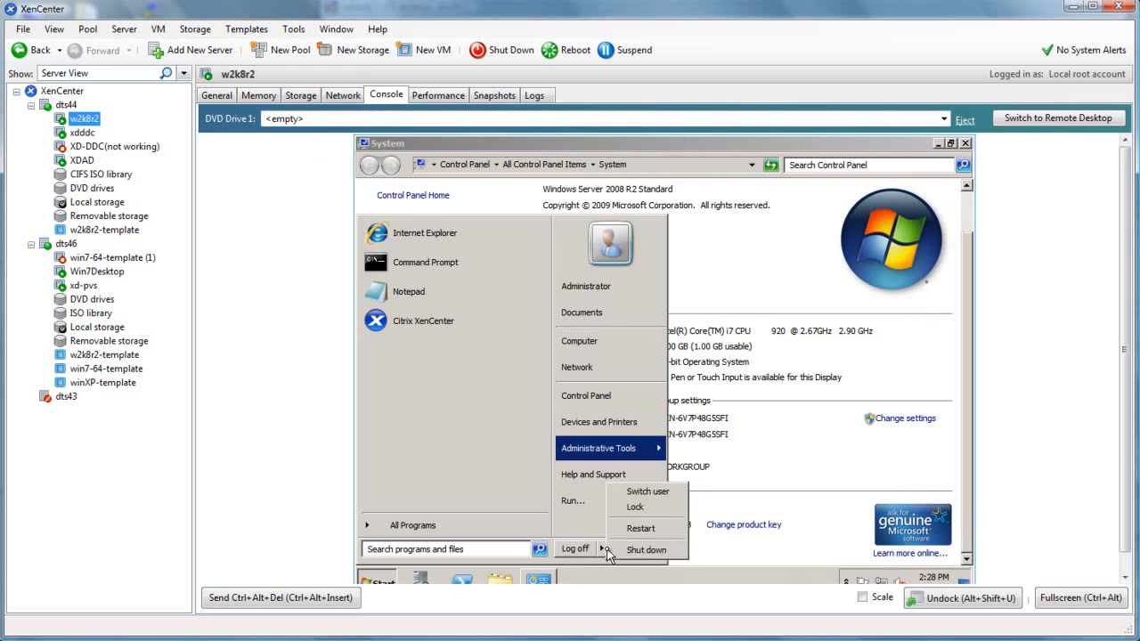
left_click(644, 550)
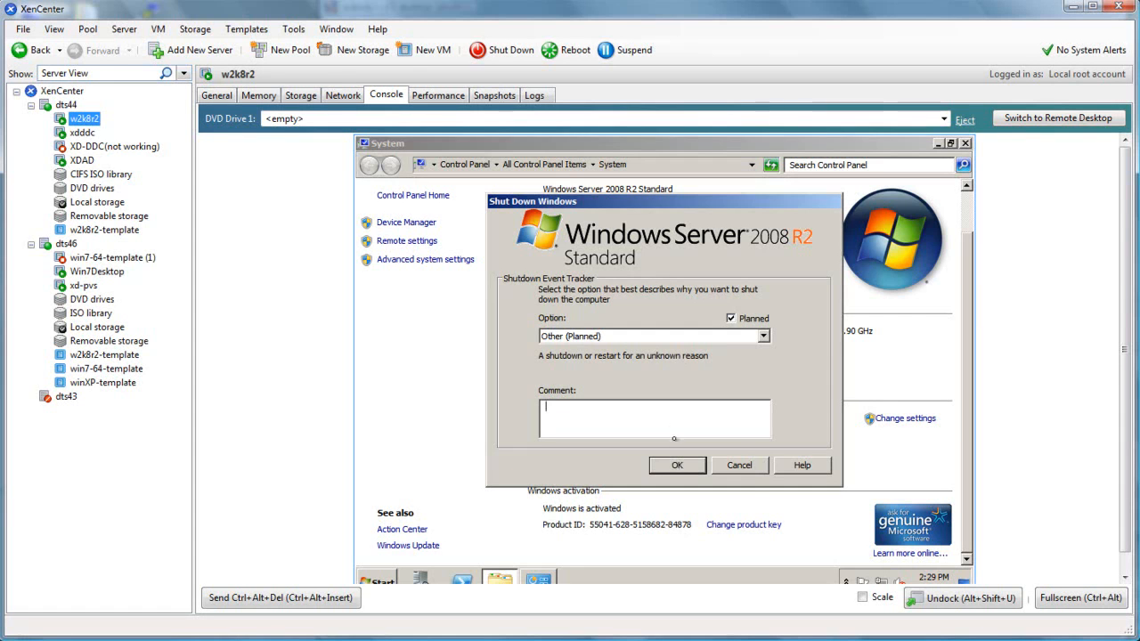
left_click(678, 468)
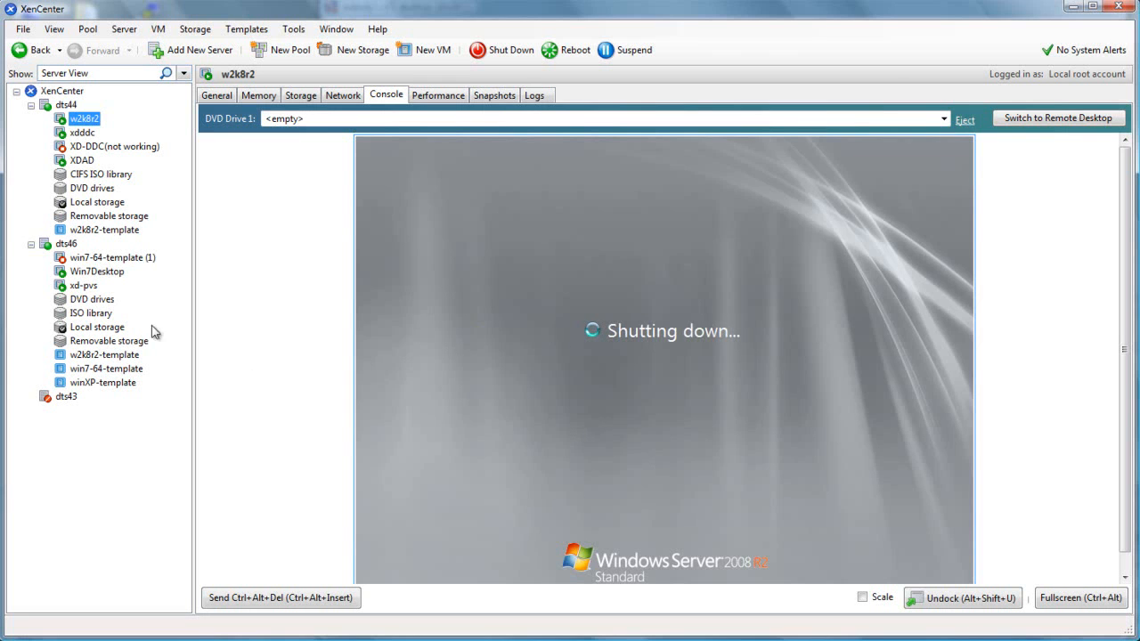
left_click(91, 329)
left_click(68, 245)
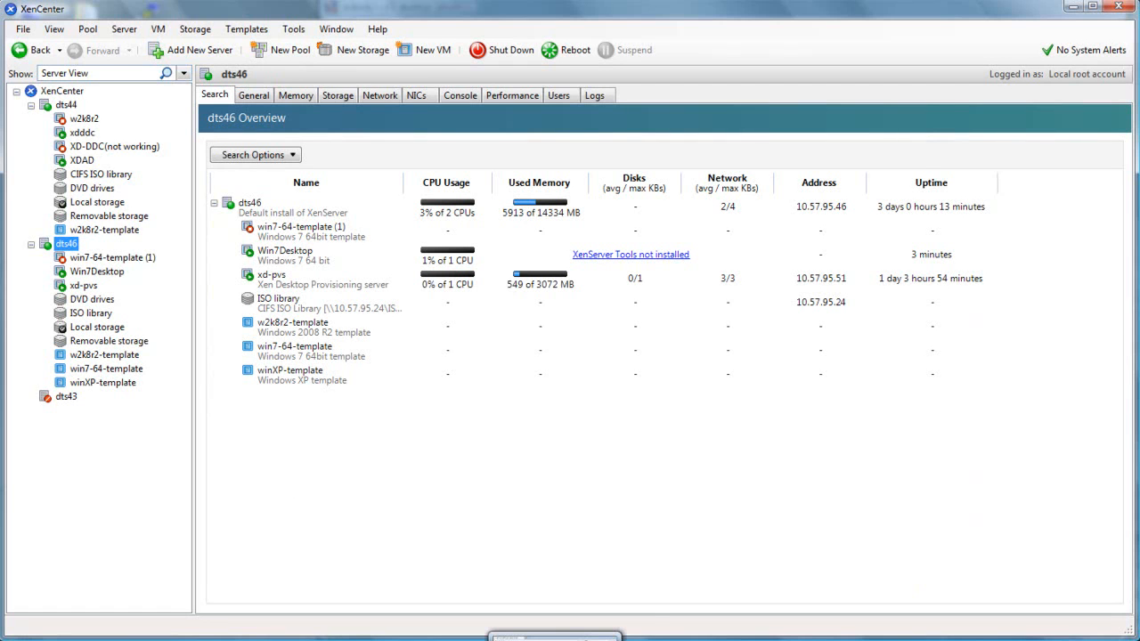
- Switch back to SEP sesam, start the restore to DTS46, and display the restore jobs
left_click(308, 639)
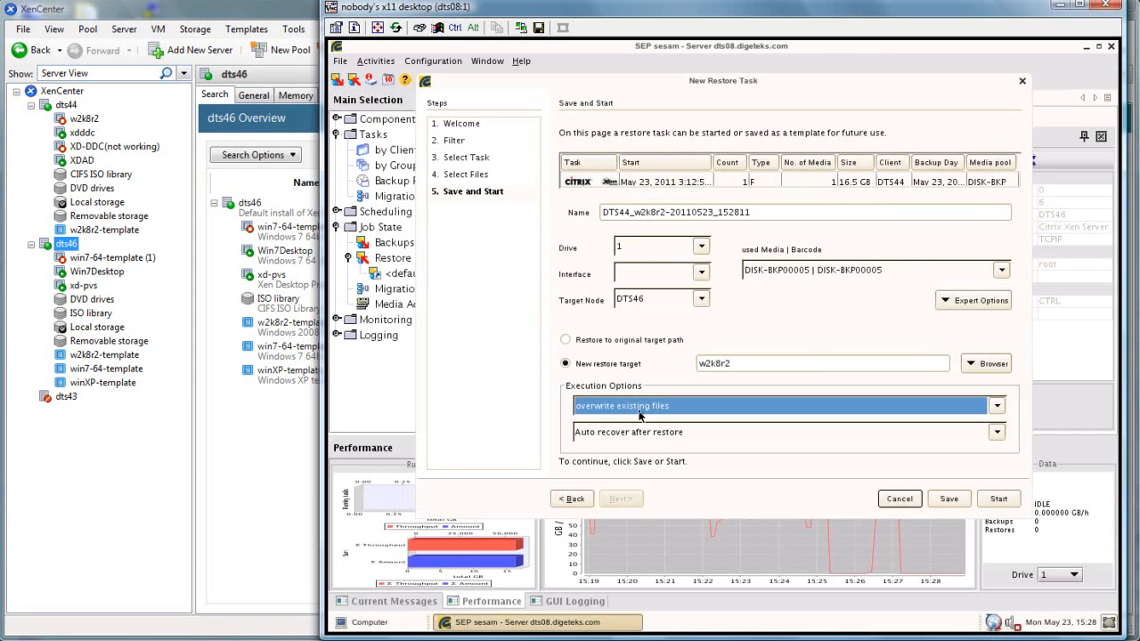
left_click(1001, 501)
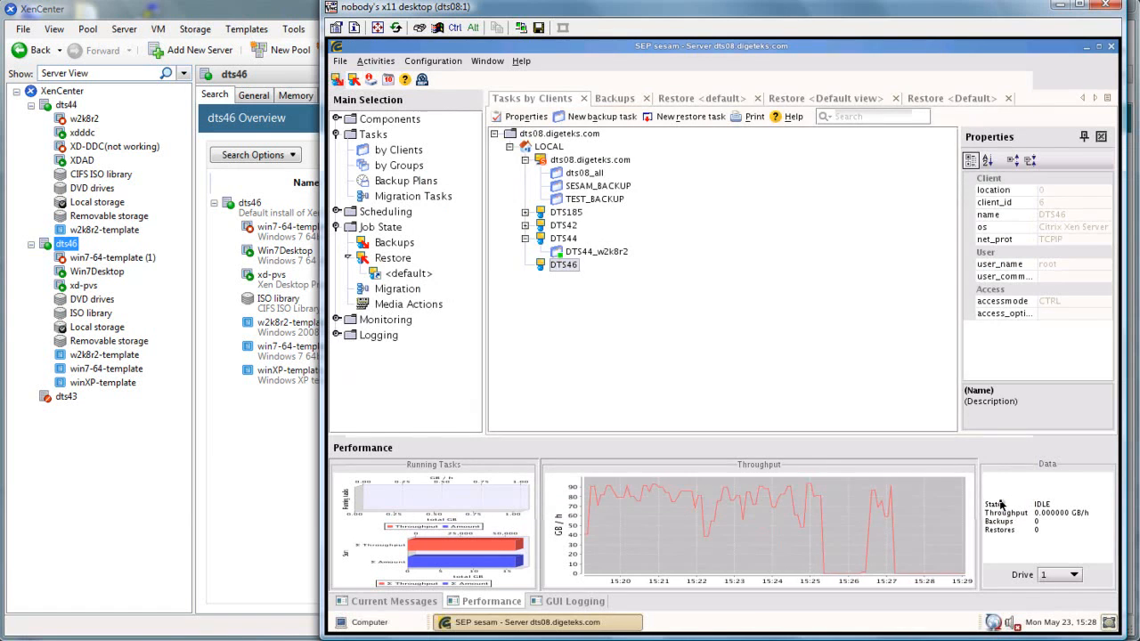
left_click(353, 262)
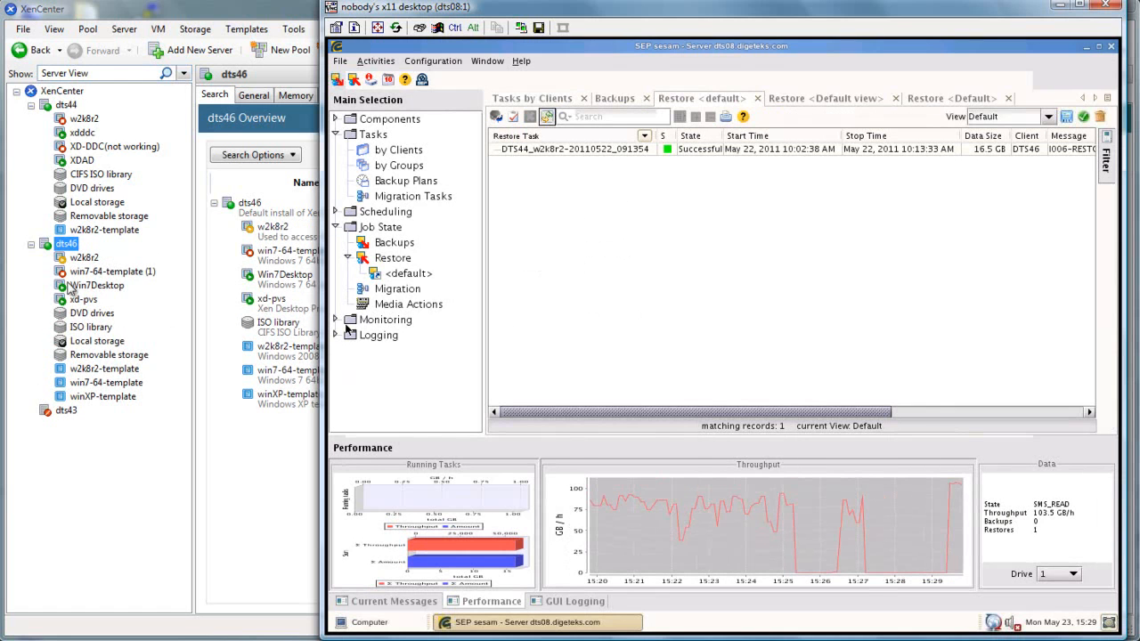
- Check the dts46 overview in XenCenter and the restore job in SEP sesam, and open the console of w2k8r2 under dts46 in XenCenter
left_click(149, 445)
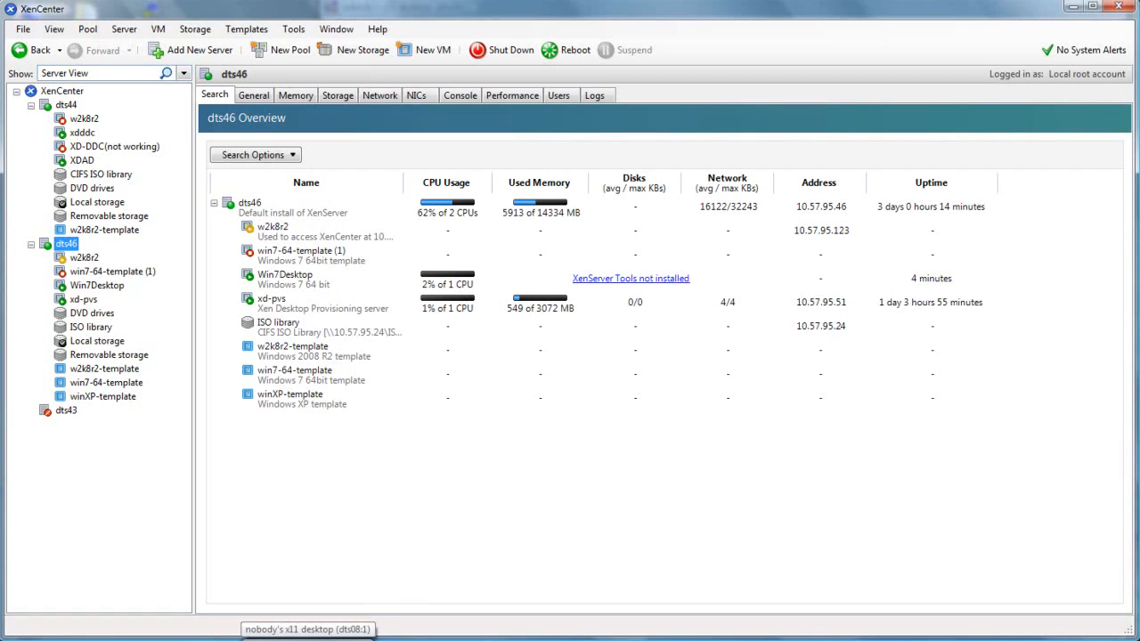
left_click(308, 640)
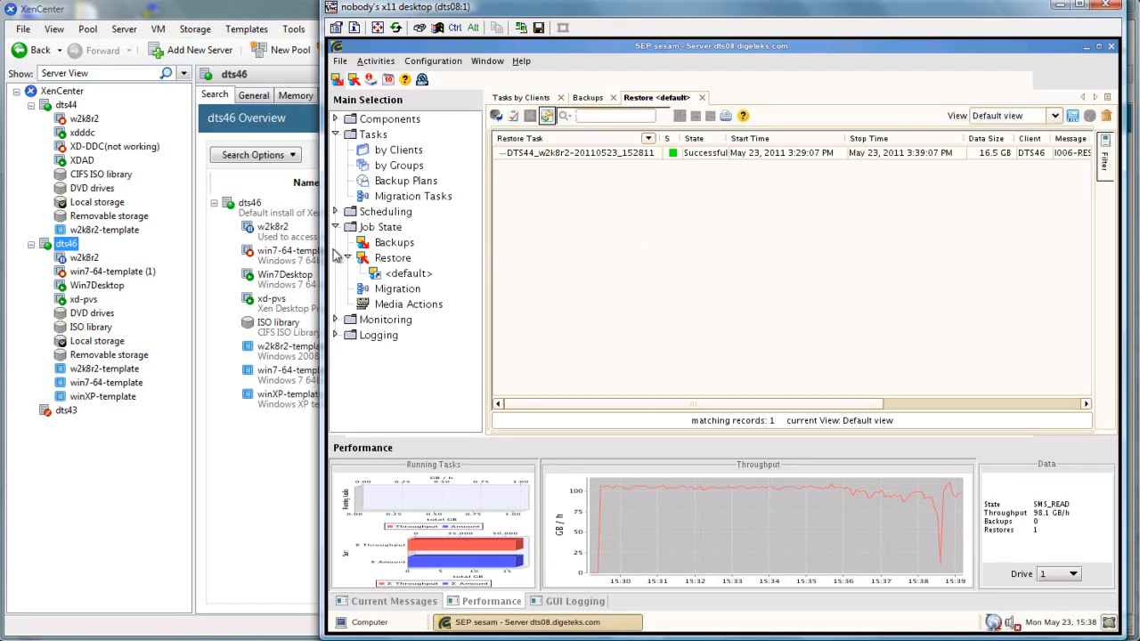
left_click(287, 243)
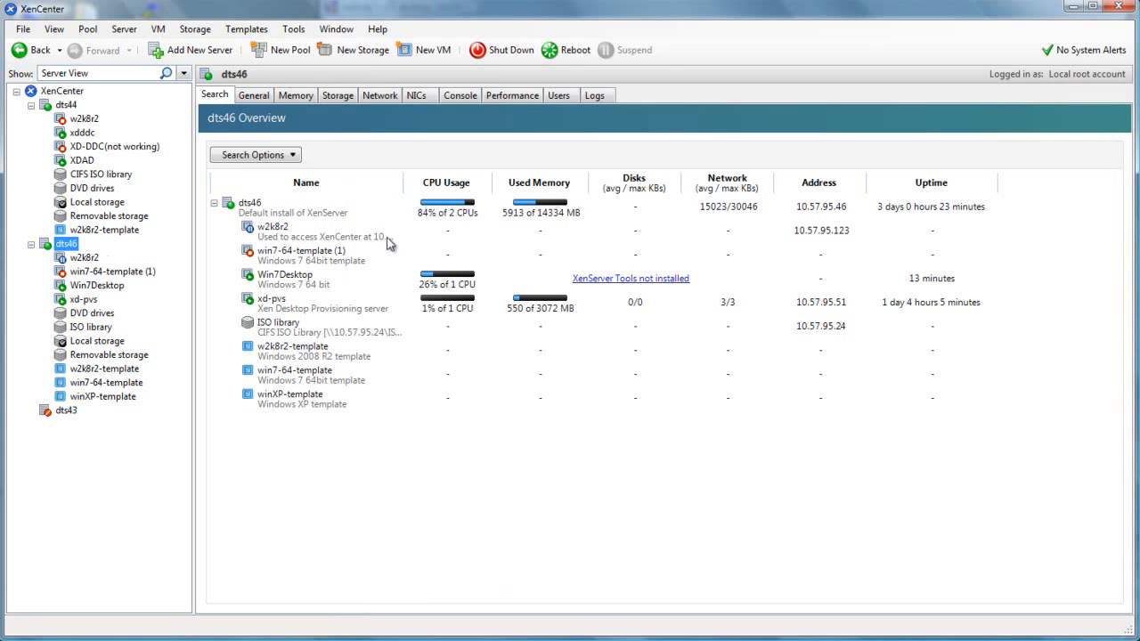
left_click(94, 258)
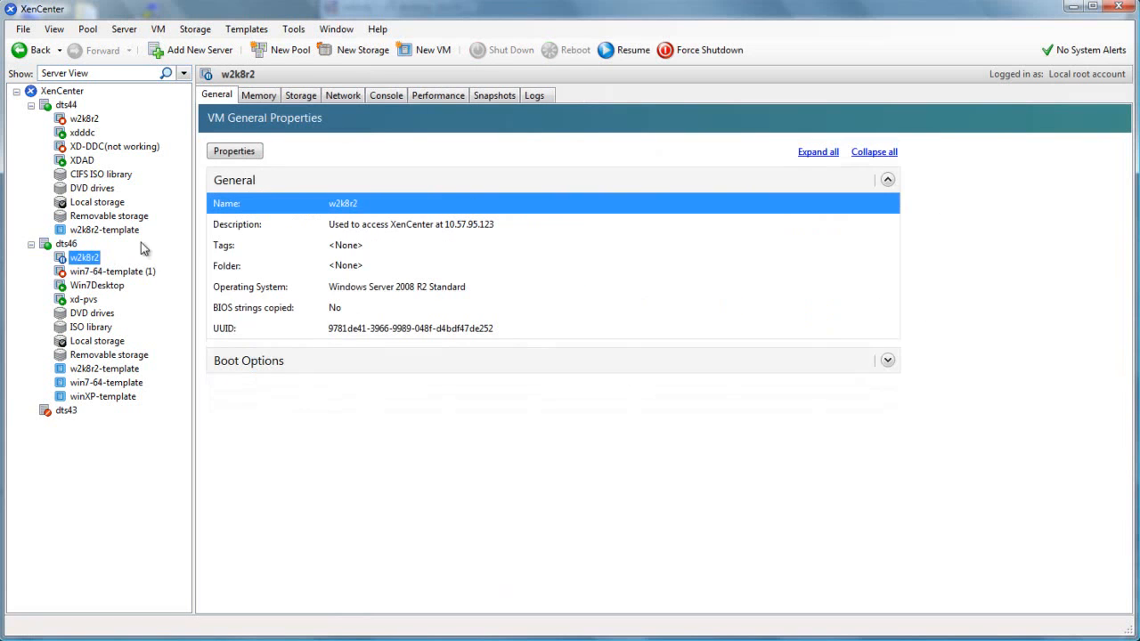
left_click(373, 96)
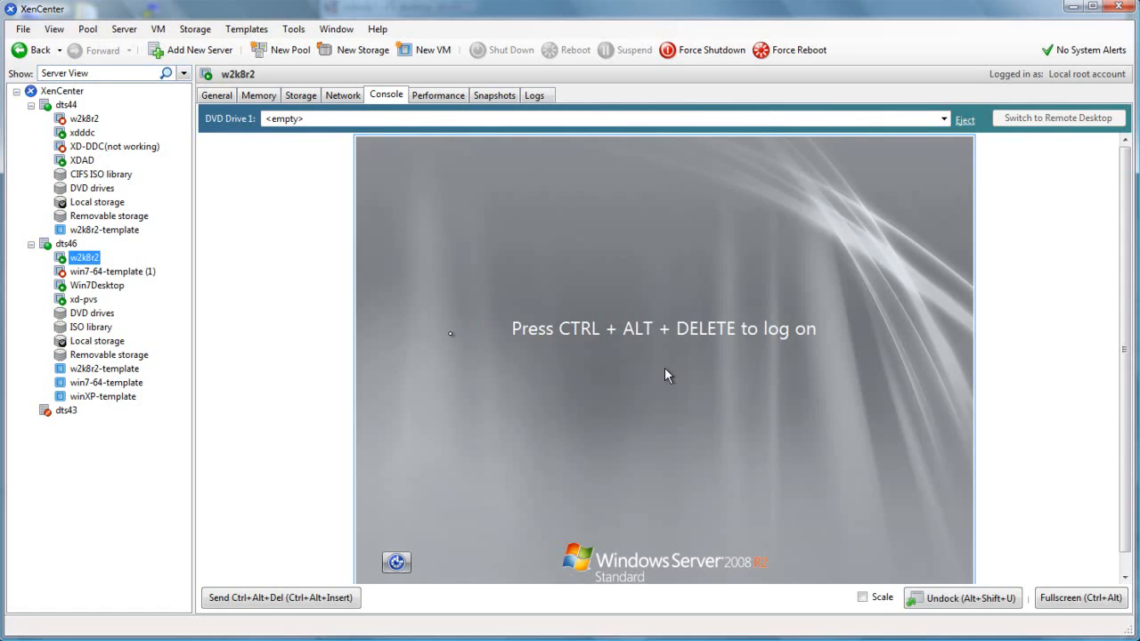
- Log on to the w2k8r2 console as Administrator with the account password and dismiss the Shutdown Event Tracker without giving a reason
left_click(289, 600)
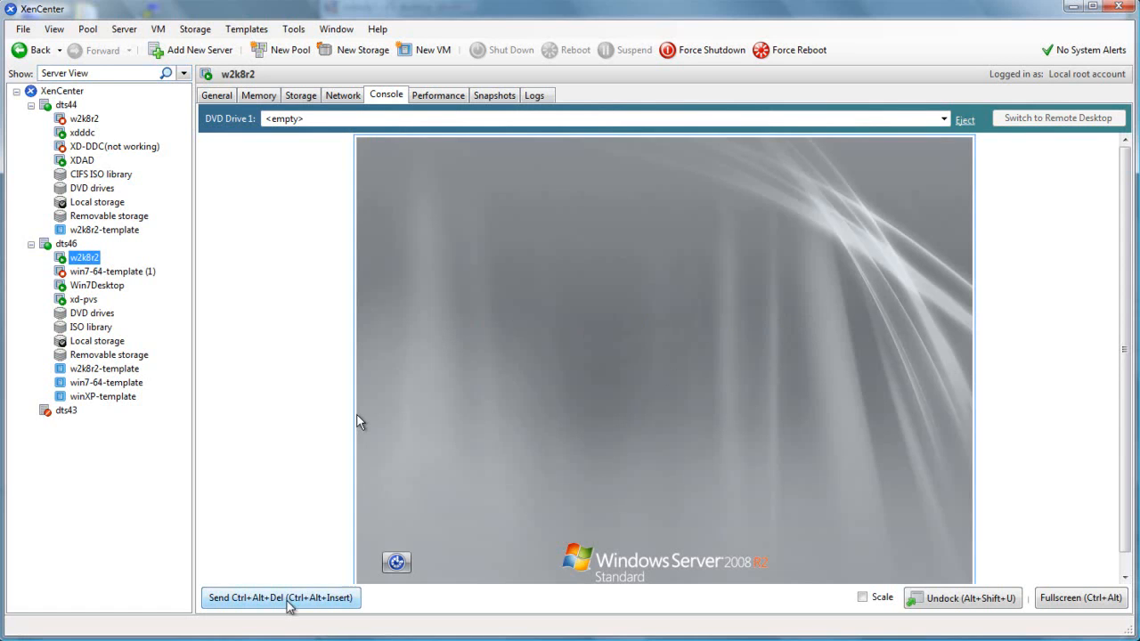
left_click(604, 452)
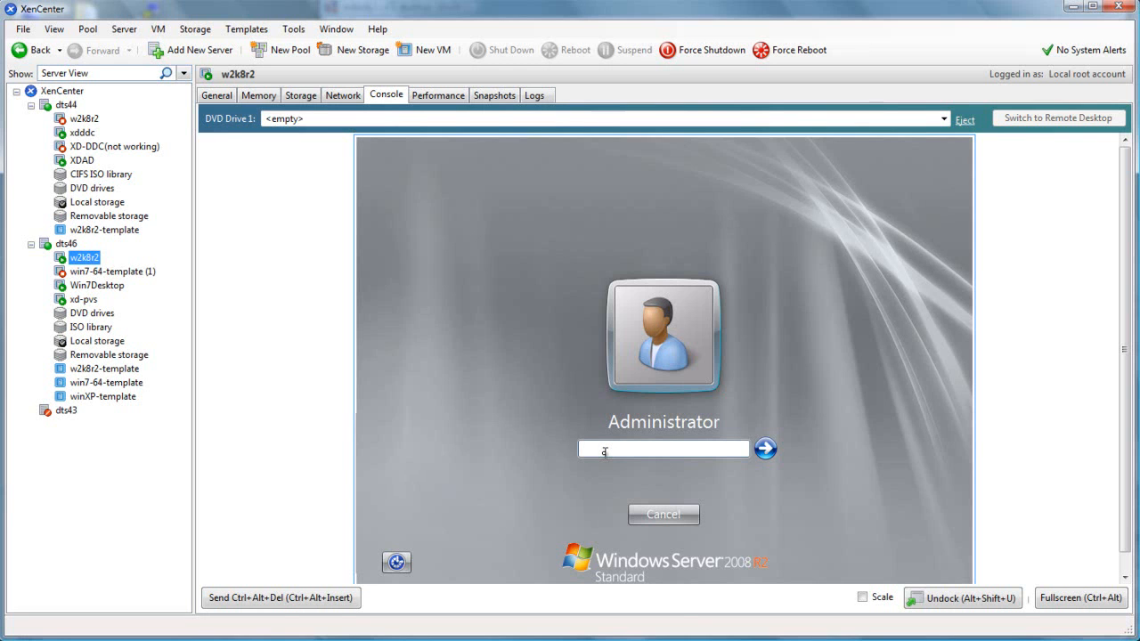
type("********")
key("Return")
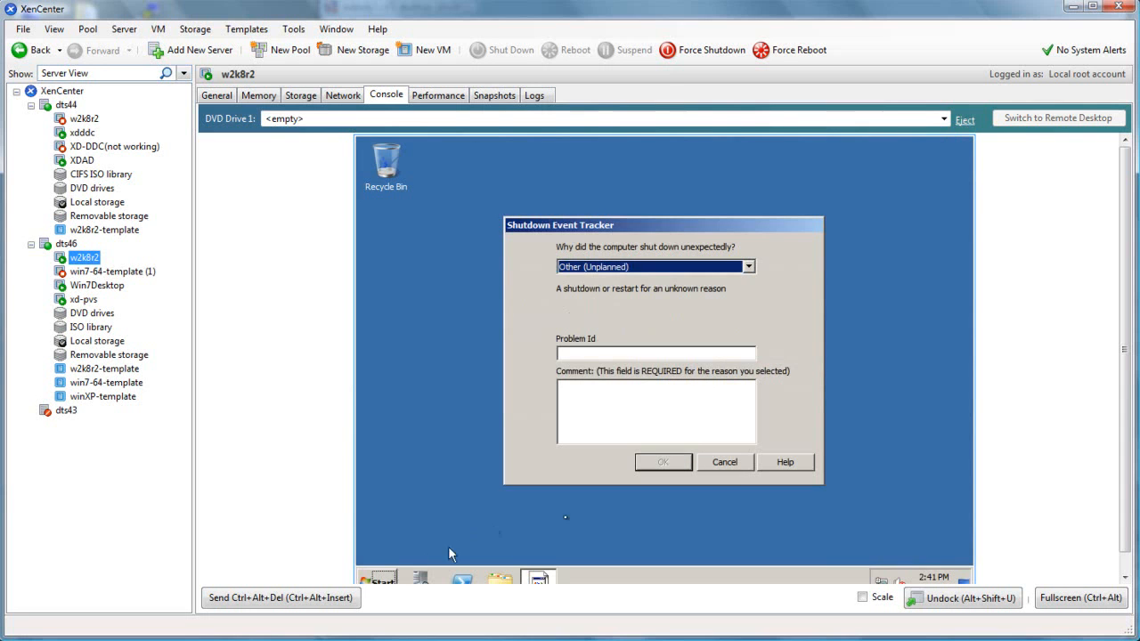
left_click(724, 463)
left_click(753, 370)
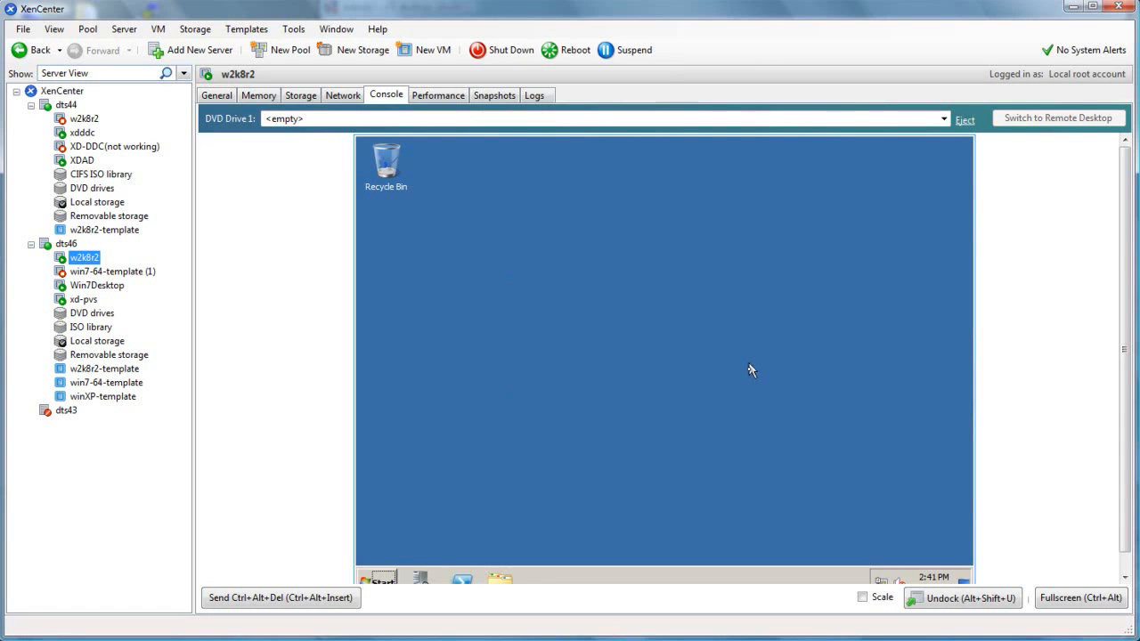
- Open the Computer properties in the restored w2k8r2 machine and examine its system information and Windows activation section
left_click(382, 579)
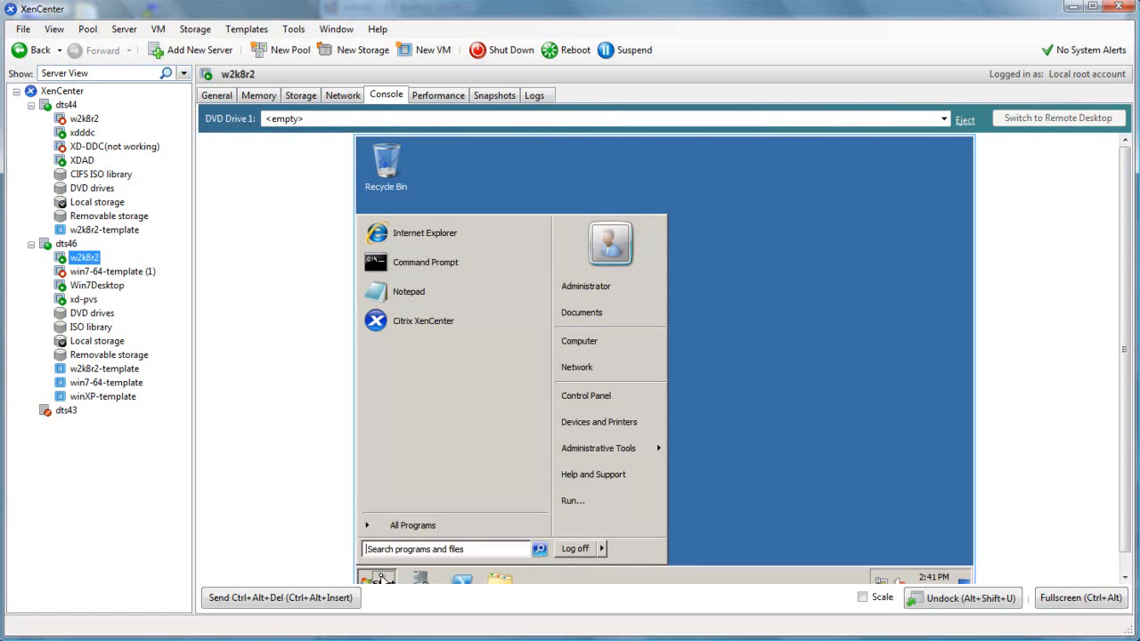
right_click(599, 347)
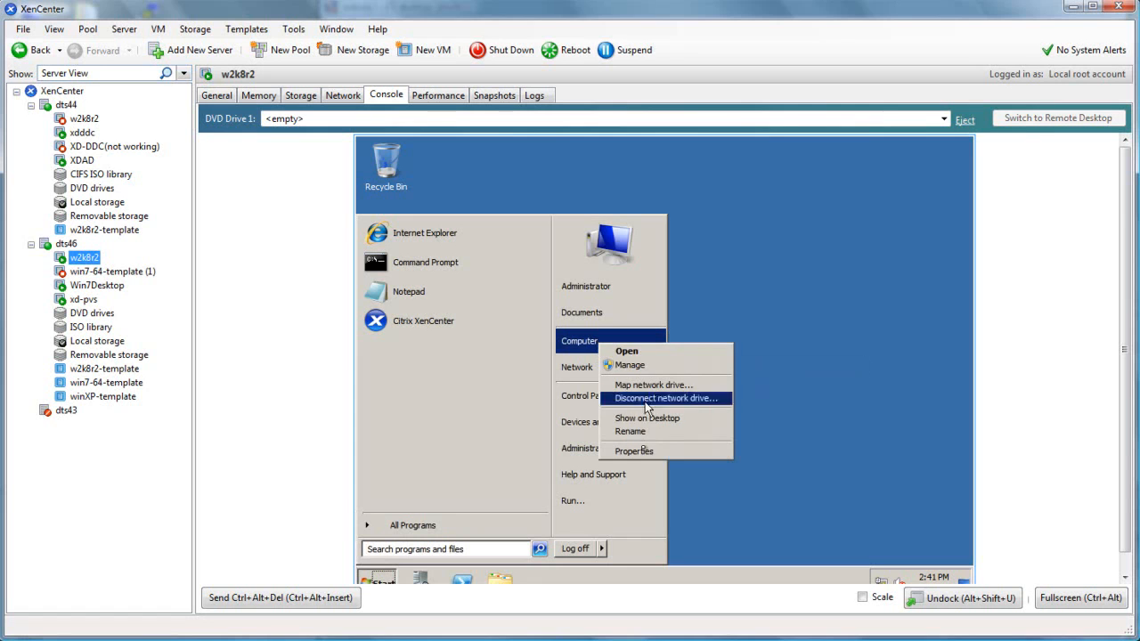
left_click(641, 454)
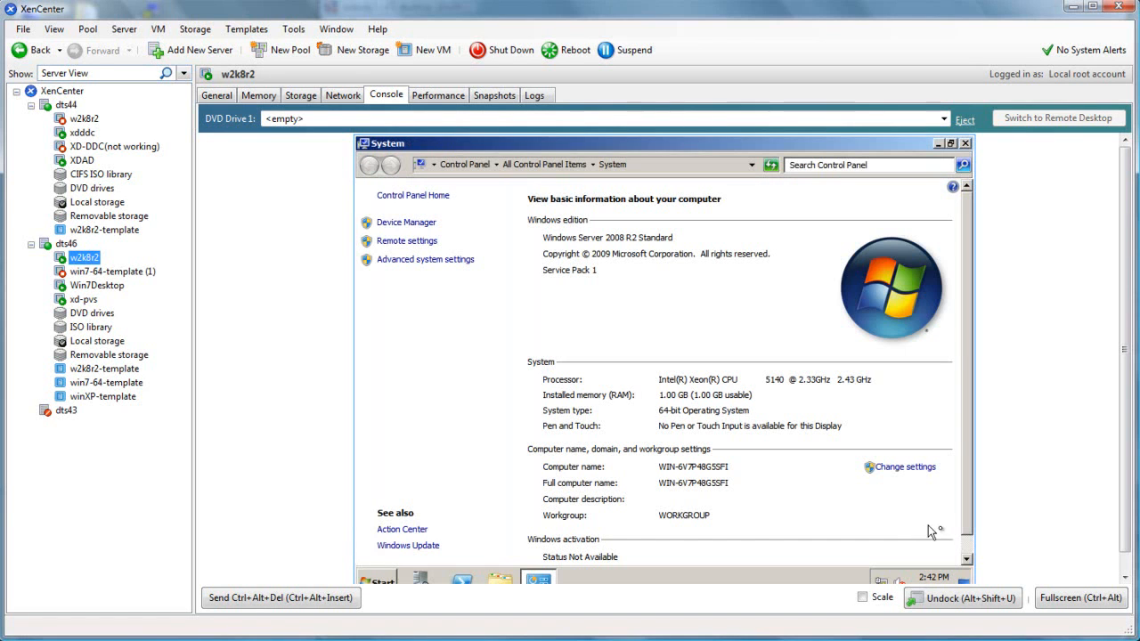
left_click(964, 549)
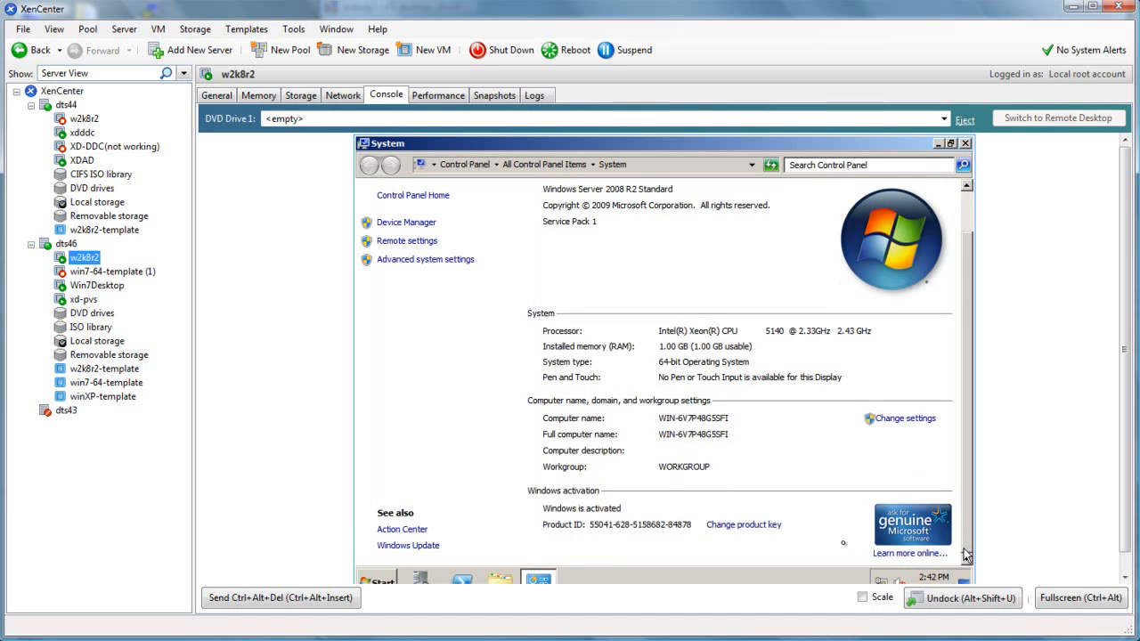